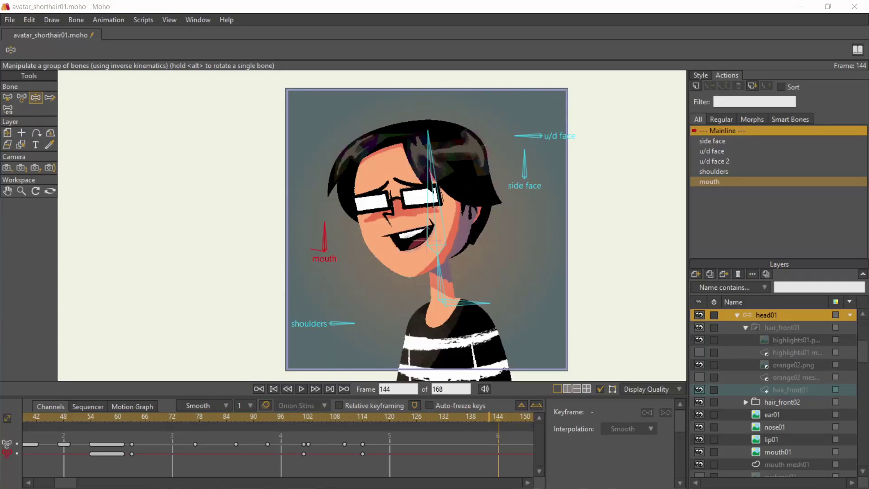
- Tilt the avatar's neck and head sideways with the neck and head bones
{"action": "left_click_drag", "start_coordinate": [453, 278], "coordinate": [440, 278]}
{"action": "left_click_drag", "start_coordinate": [439, 222], "coordinate": [451, 204]}
{"action": "left_click", "coordinate": [344, 323]}
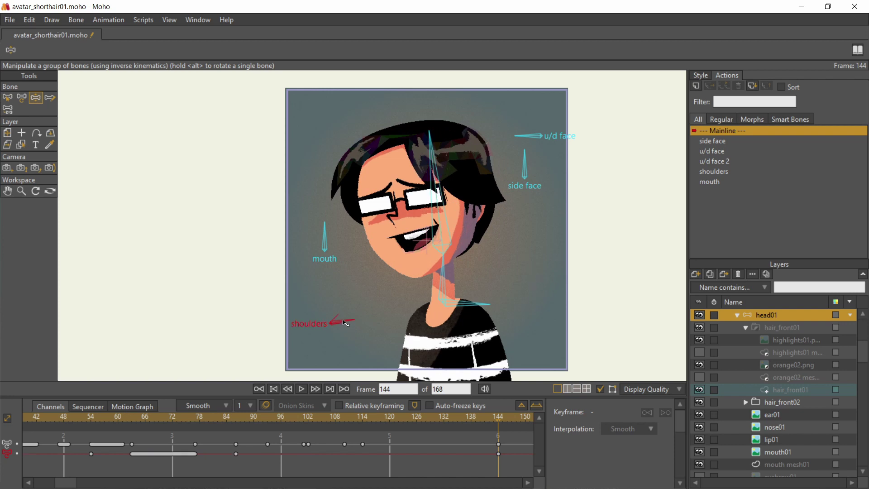
{"action": "left_click", "coordinate": [524, 167]}
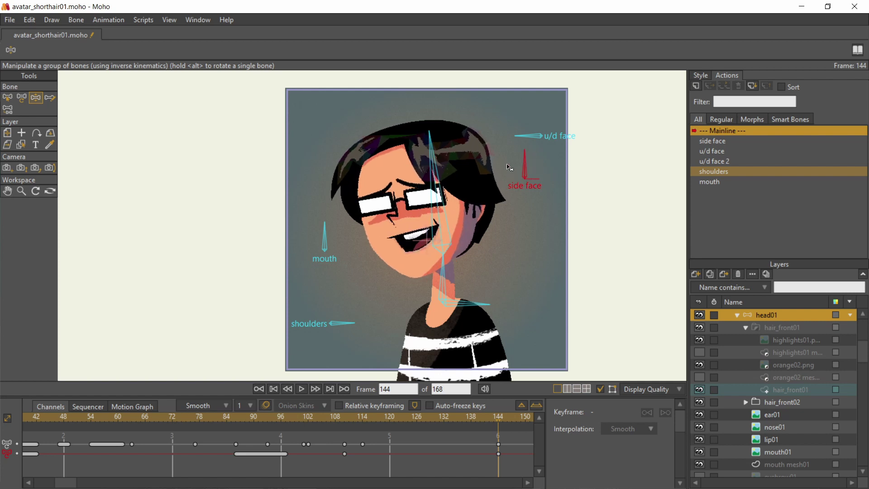
- Turn the face up, sideways and back down, then close the mouth with its bone
{"action": "left_click", "coordinate": [529, 135]}
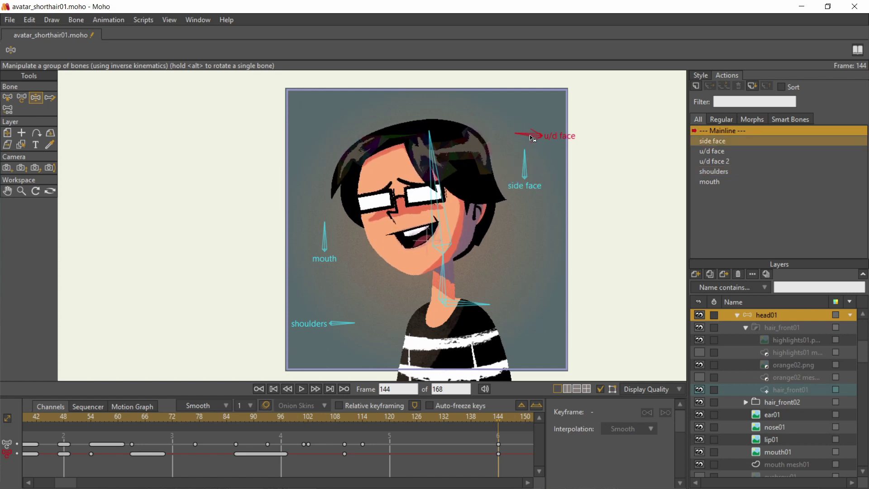
{"action": "left_click_drag", "start_coordinate": [530, 136], "coordinate": [531, 130]}
{"action": "left_click_drag", "start_coordinate": [524, 164], "coordinate": [543, 176]}
{"action": "left_click_drag", "start_coordinate": [532, 134], "coordinate": [533, 148]}
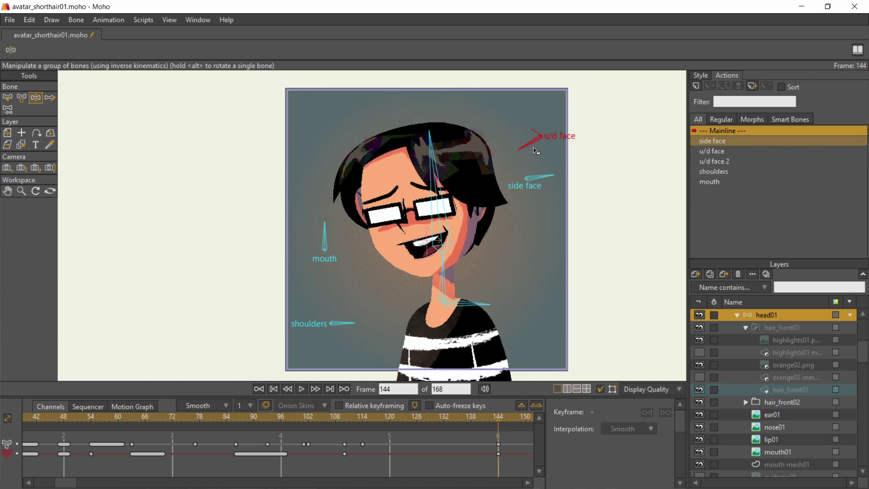
{"action": "left_click_drag", "start_coordinate": [326, 242], "coordinate": [316, 246]}
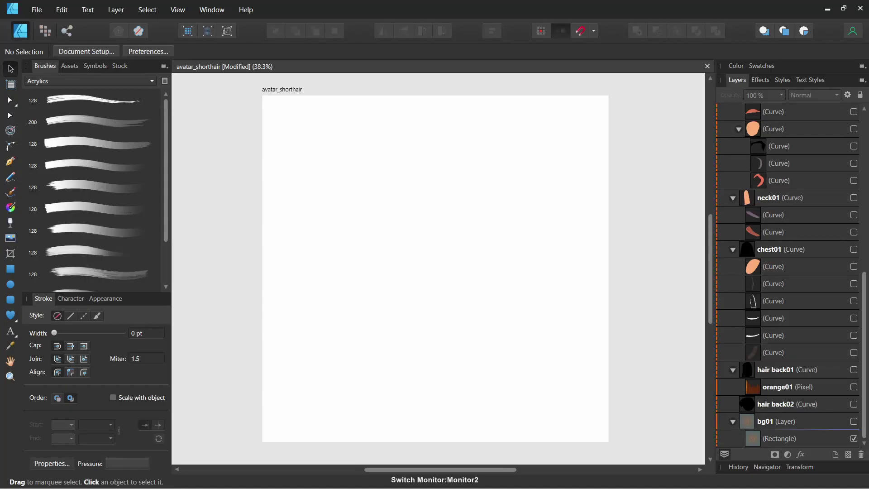
- Show the bg01 background, back hair, the chest01 curves and the neck01 shape
{"action": "left_click", "coordinate": [854, 420]}
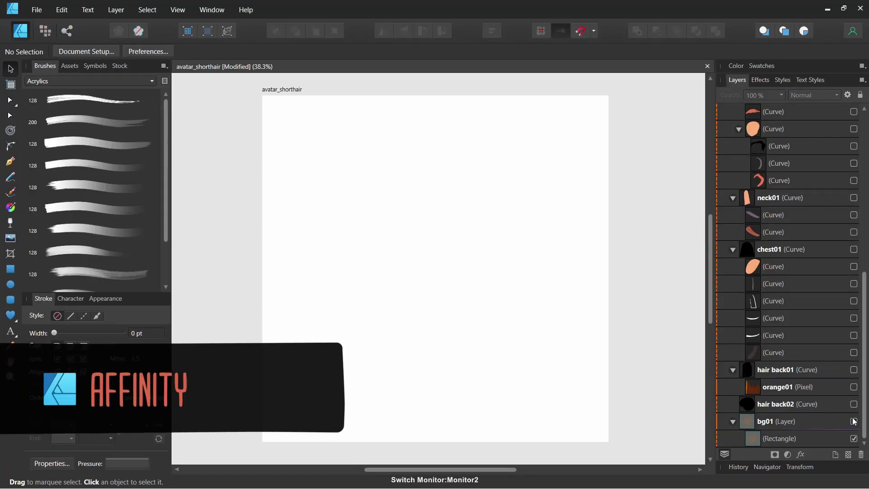
{"action": "left_click", "coordinate": [853, 386]}
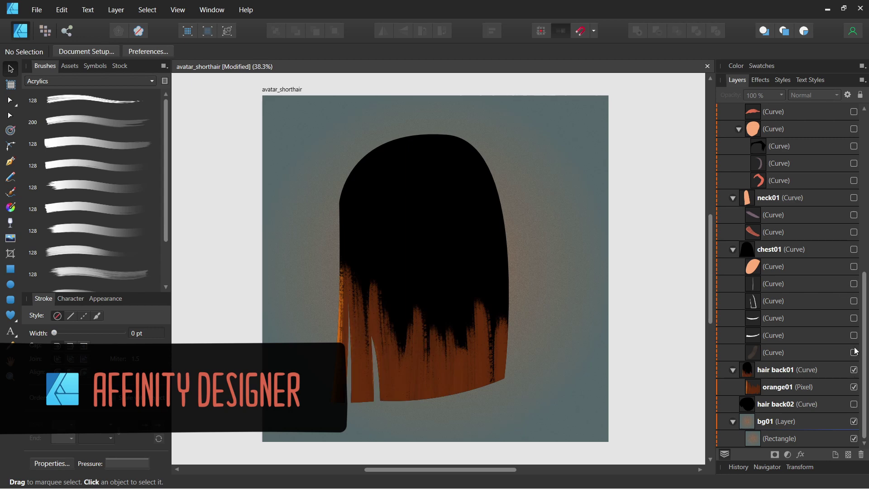
{"action": "left_click", "coordinate": [853, 352]}
{"action": "left_click", "coordinate": [853, 335]}
{"action": "left_click", "coordinate": [853, 317]}
{"action": "left_click", "coordinate": [853, 300]}
{"action": "left_click", "coordinate": [854, 284]}
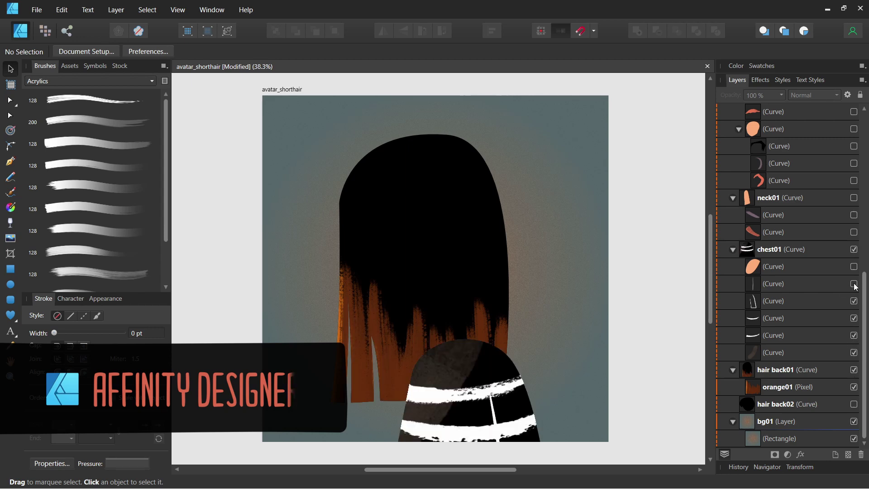
{"action": "left_click", "coordinate": [854, 266]}
{"action": "left_click", "coordinate": [853, 232]}
{"action": "left_click", "coordinate": [853, 215]}
{"action": "left_click", "coordinate": [853, 197]}
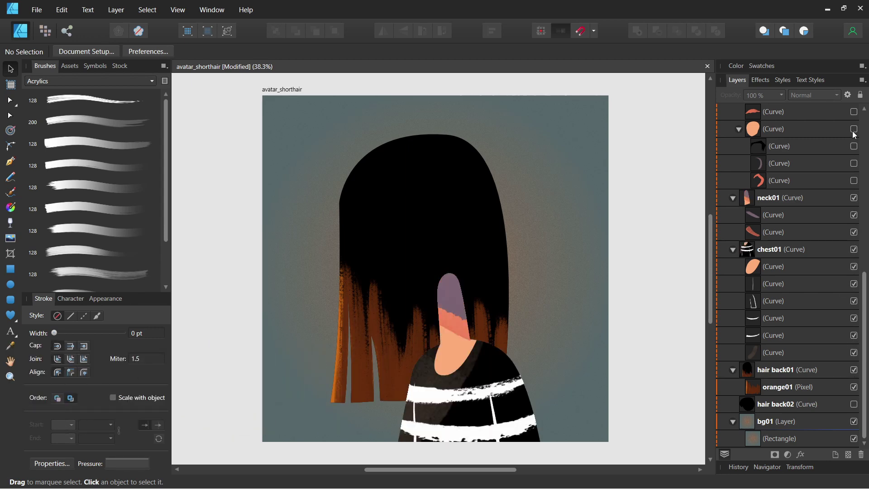
- Show the face shape and its blush, glasses, eyebrows, nose and smiling mouth
{"action": "left_click", "coordinate": [853, 129]}
{"action": "left_click", "coordinate": [854, 180]}
{"action": "left_click", "coordinate": [853, 163]}
{"action": "left_click", "coordinate": [853, 146]}
{"action": "scroll", "coordinate": [842, 290], "scroll_direction": "up", "scroll_amount": 5}
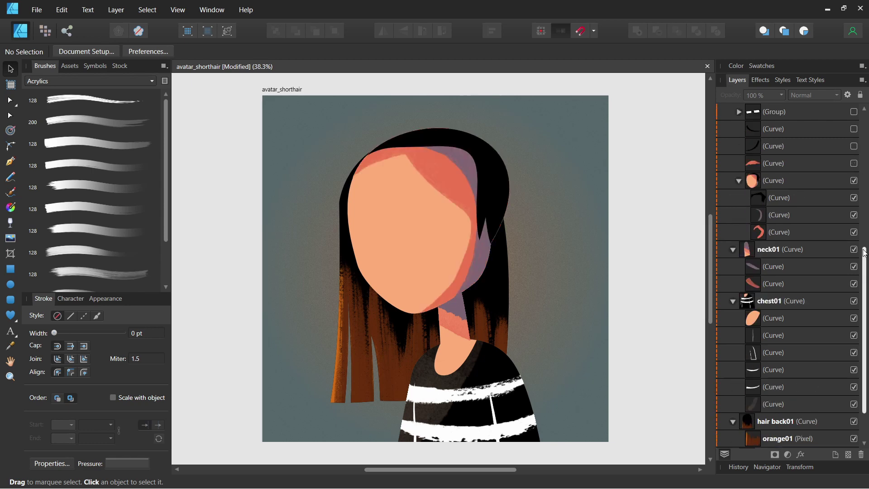
{"action": "left_click", "coordinate": [853, 352]}
{"action": "left_click", "coordinate": [853, 335]}
{"action": "left_click", "coordinate": [853, 317]}
{"action": "left_click", "coordinate": [854, 301]}
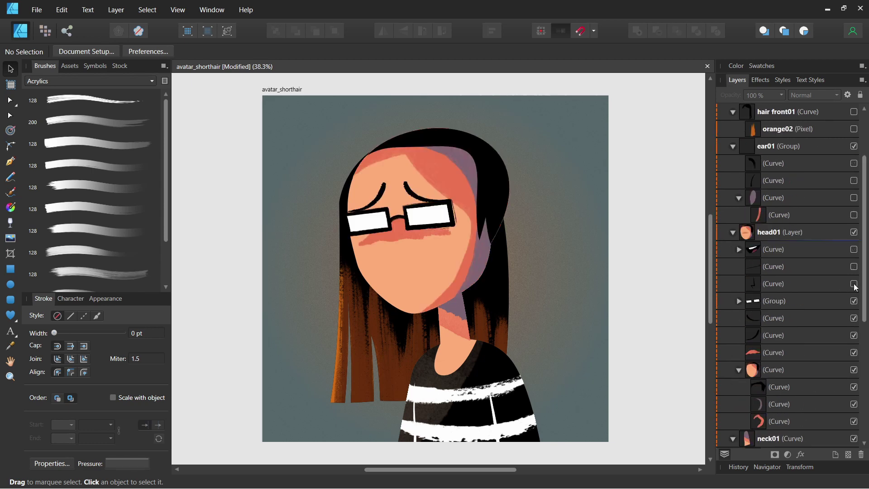
{"action": "left_click", "coordinate": [853, 284]}
{"action": "left_click", "coordinate": [853, 266]}
{"action": "left_click", "coordinate": [853, 249]}
{"action": "left_click", "coordinate": [853, 214]}
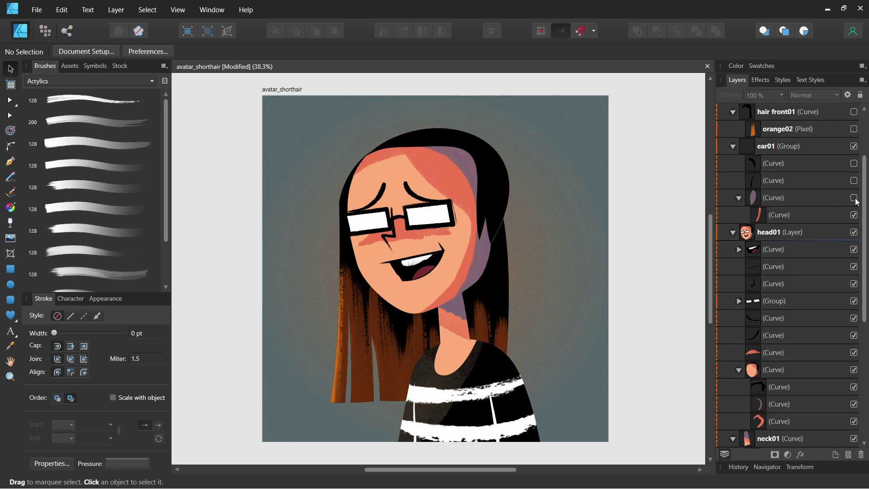
- Show the ear01 curves, hair front01, the orange02 hair tips and highlights01
{"action": "left_click", "coordinate": [853, 180]}
{"action": "left_click", "coordinate": [854, 163]}
{"action": "scroll", "coordinate": [858, 190], "scroll_direction": "up", "scroll_amount": 3}
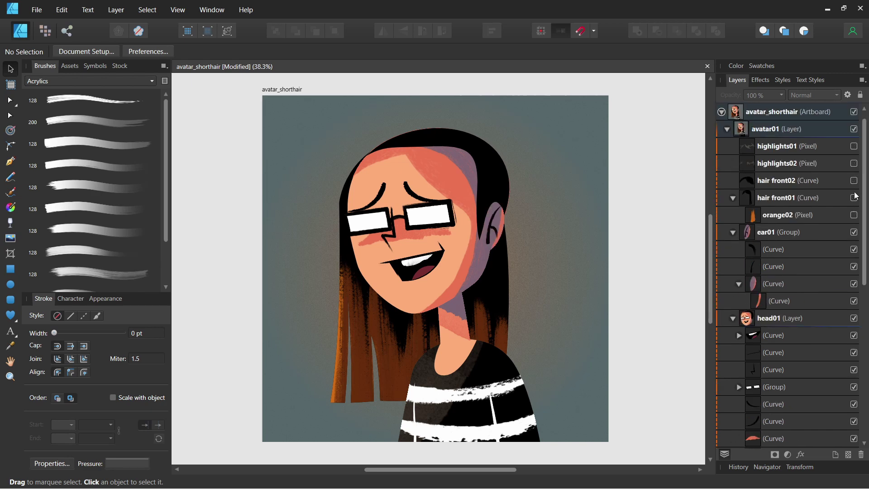
{"action": "left_click", "coordinate": [853, 197]}
{"action": "left_click", "coordinate": [854, 214]}
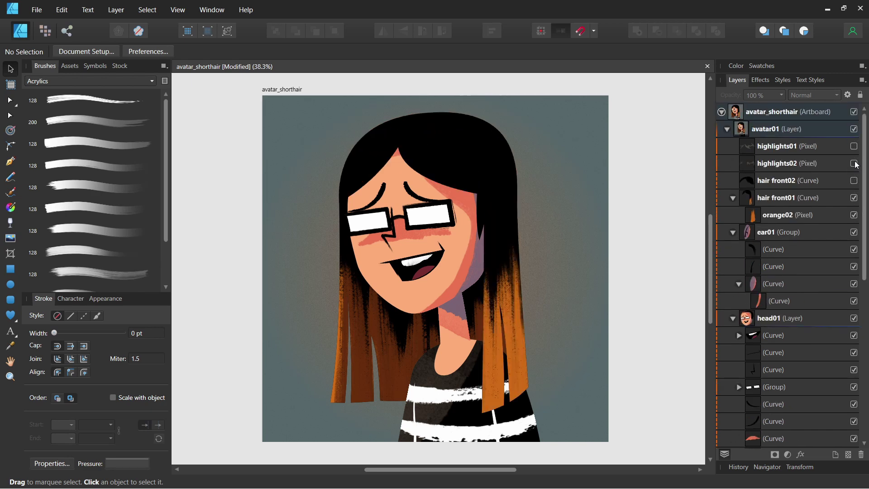
{"action": "left_click", "coordinate": [854, 146]}
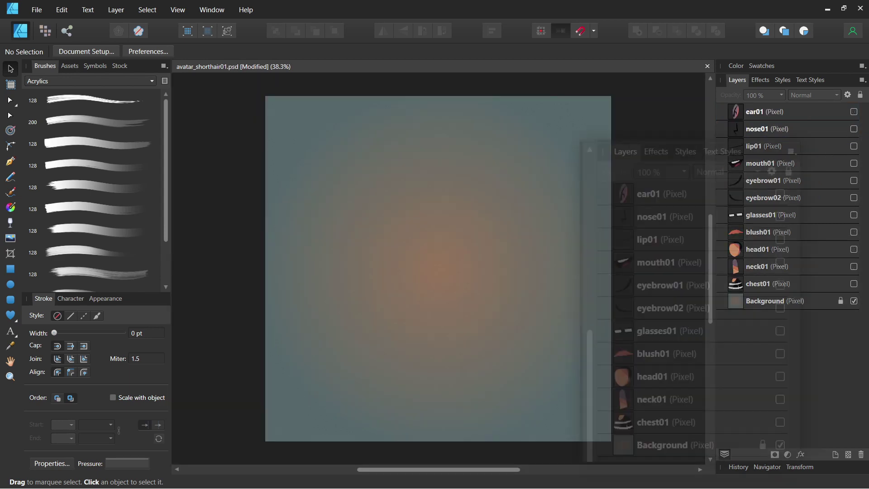
- Make ear01, nose01, lip01, mouth01, both eyebrows, glasses01, blush01, head01, neck01 and chest01 visible
{"action": "left_click", "coordinate": [854, 111]}
{"action": "left_click", "coordinate": [854, 129]}
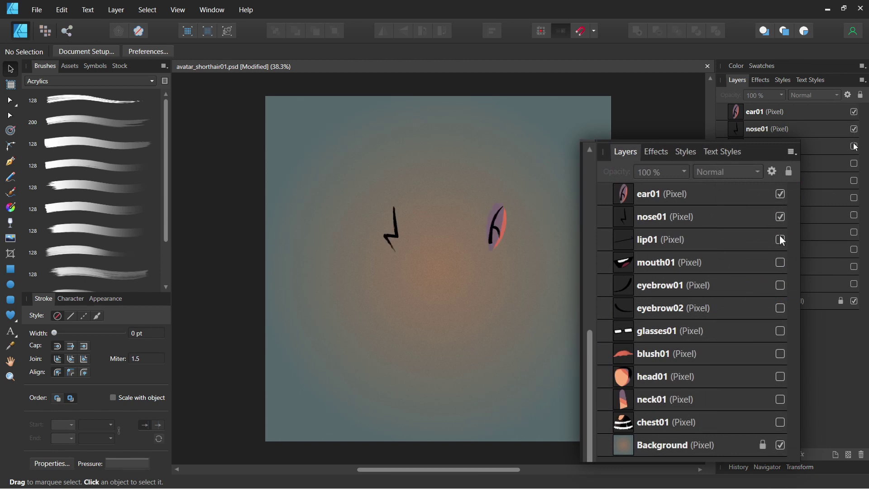
{"action": "left_click", "coordinate": [854, 146]}
{"action": "left_click", "coordinate": [853, 164]}
{"action": "left_click", "coordinate": [853, 180]}
{"action": "left_click", "coordinate": [854, 198]}
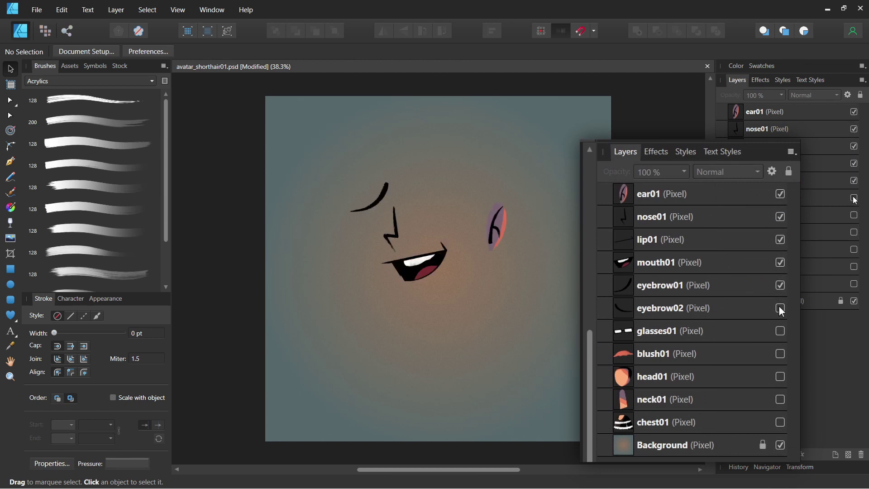
{"action": "left_click", "coordinate": [853, 215]}
{"action": "left_click", "coordinate": [854, 232]}
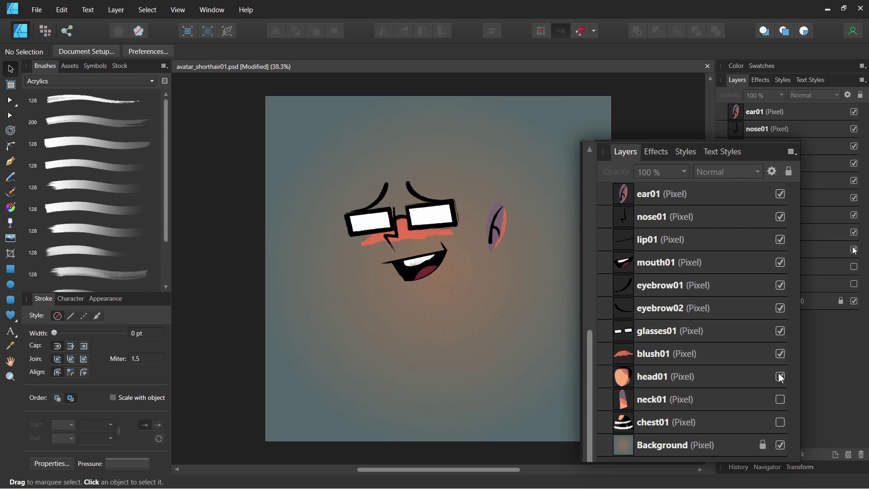
{"action": "left_click", "coordinate": [854, 249]}
{"action": "left_click", "coordinate": [854, 267]}
{"action": "left_click", "coordinate": [854, 283]}
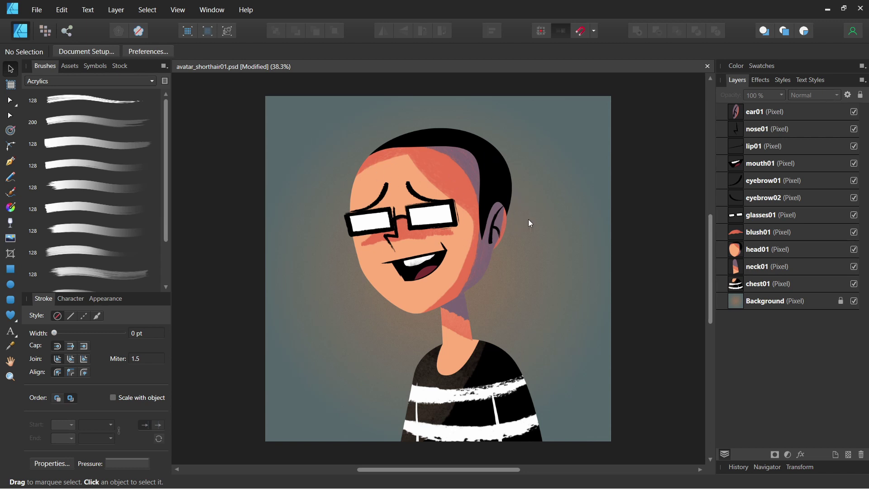
- Select eyebrow01 and check its Rasterize and rename options, leaving the layer and name unchanged
{"action": "left_click", "coordinate": [806, 216]}
{"action": "left_click", "coordinate": [812, 198]}
{"action": "left_click", "coordinate": [817, 180]}
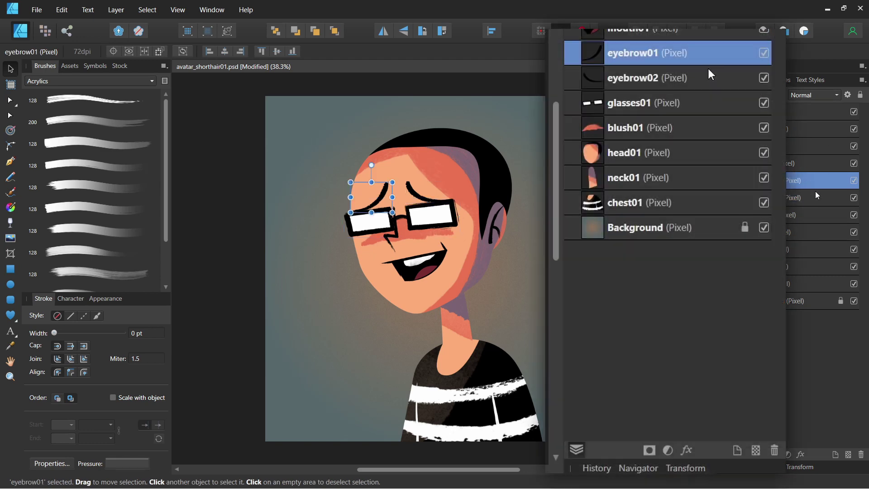
{"action": "right_click", "coordinate": [823, 181]}
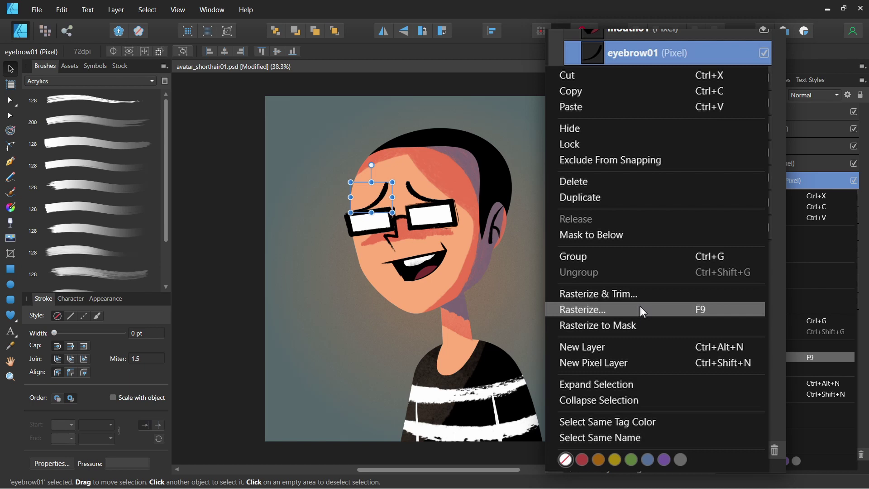
{"action": "double_click", "coordinate": [805, 177]}
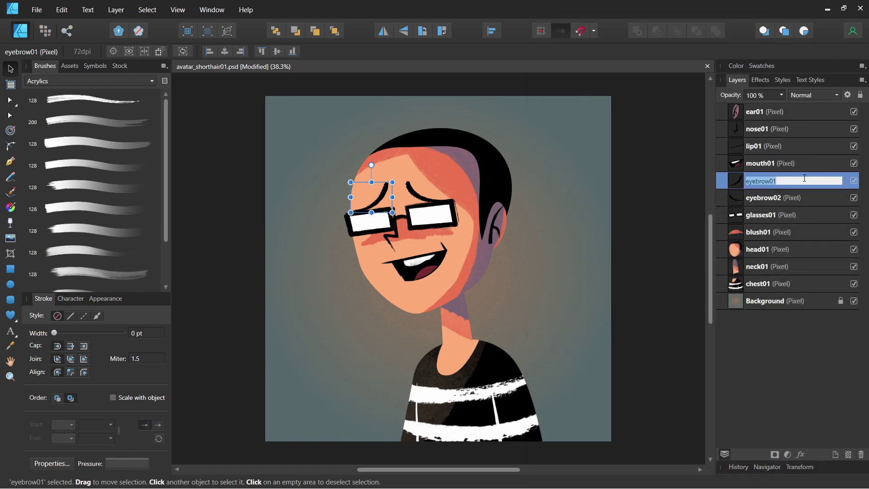
{"action": "left_click", "coordinate": [671, 240]}
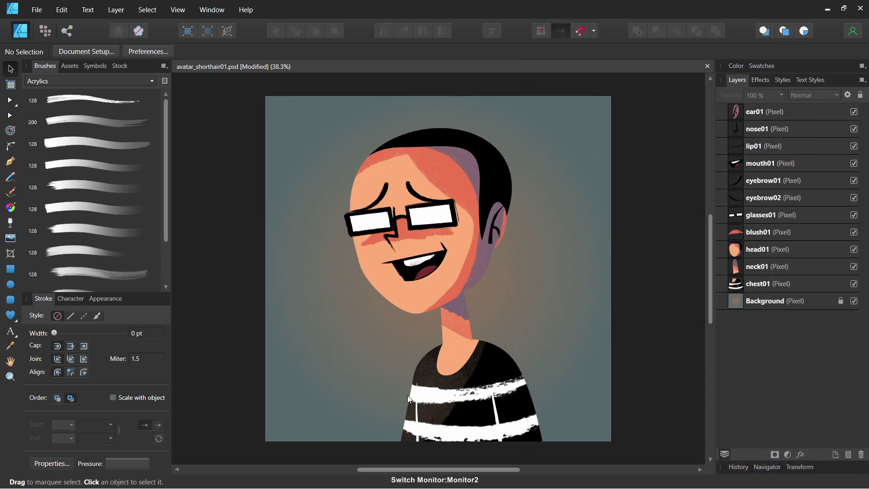
{"action": "left_click", "coordinate": [37, 9]}
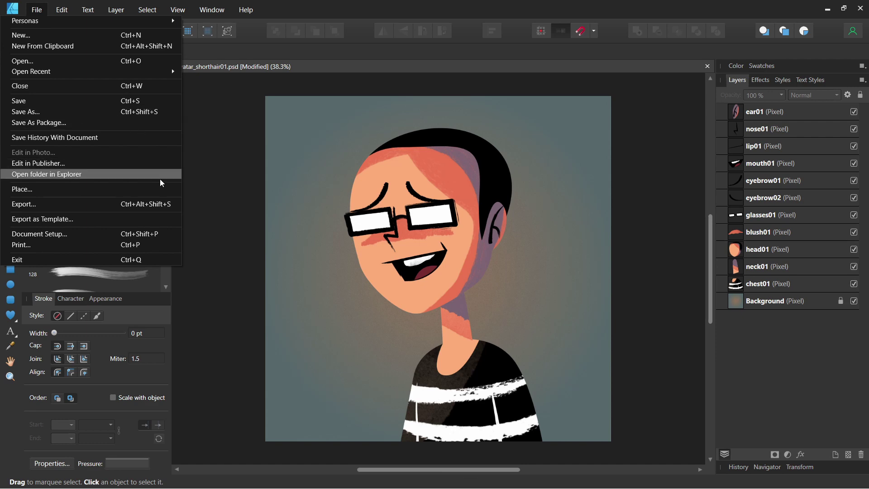
- Export as editable PSD with Bilinear resampling and the whole document as the area
{"action": "left_click", "coordinate": [154, 206]}
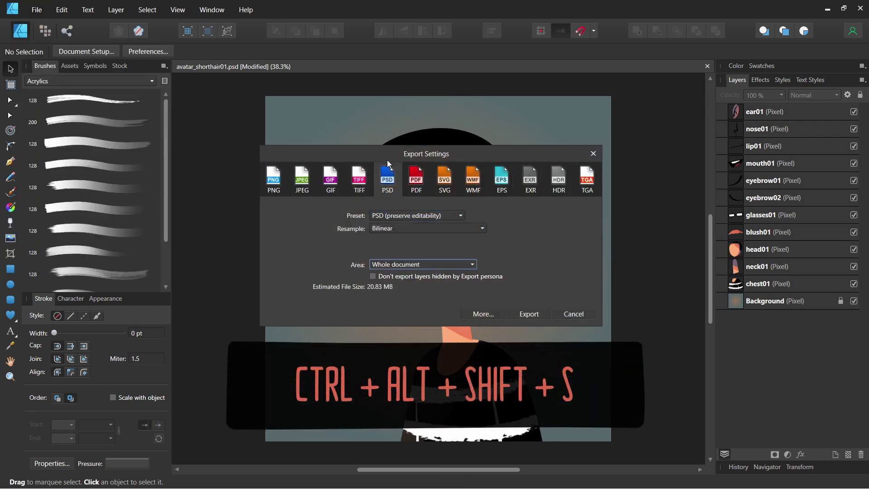
{"action": "left_click", "coordinate": [461, 216]}
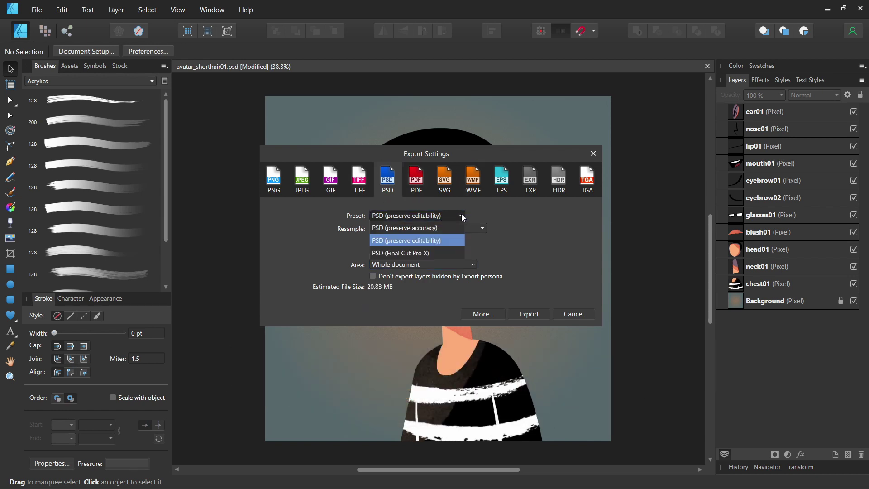
{"action": "left_click", "coordinate": [462, 215]}
{"action": "left_click", "coordinate": [483, 228]}
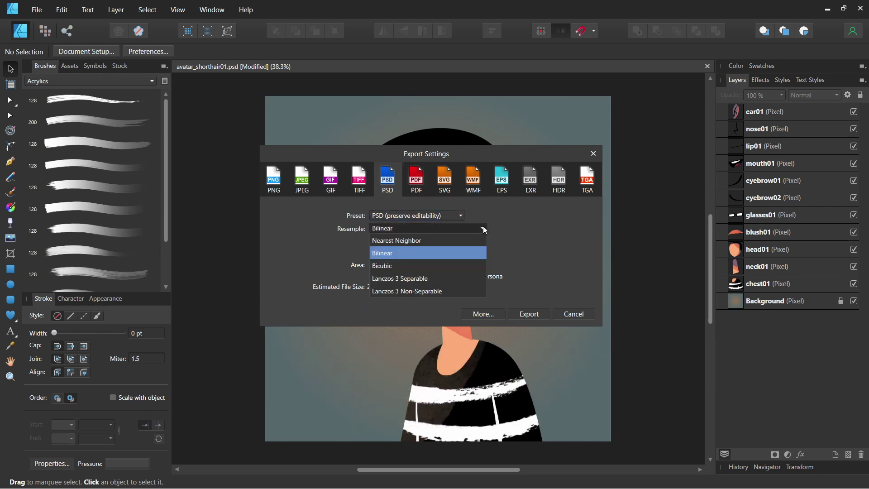
{"action": "left_click", "coordinate": [485, 228]}
{"action": "left_click", "coordinate": [473, 264]}
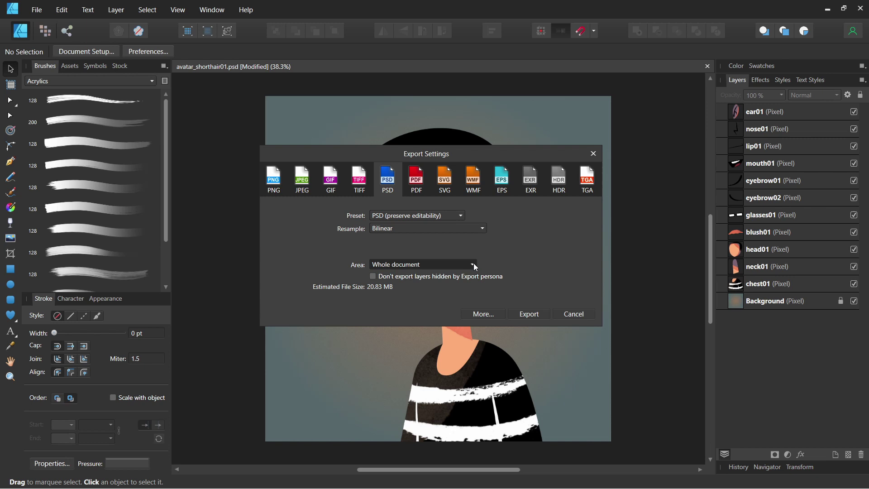
{"action": "left_click", "coordinate": [473, 264]}
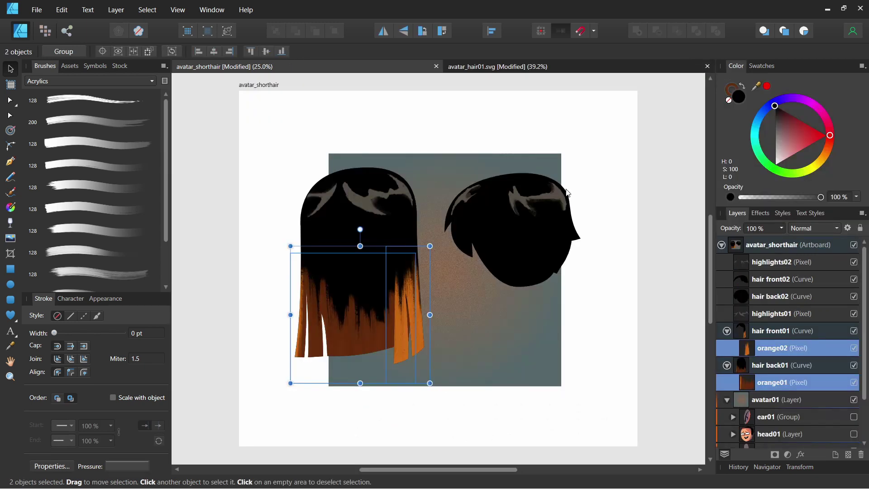
- Spread the pieces apart: highlights up, orange strokes down, hair fronts up, hair backs sideways
{"action": "left_click", "coordinate": [566, 192]}
{"action": "left_click", "coordinate": [403, 189], "text": "shift"}
{"action": "left_click_drag", "start_coordinate": [402, 191], "coordinate": [416, 99]}
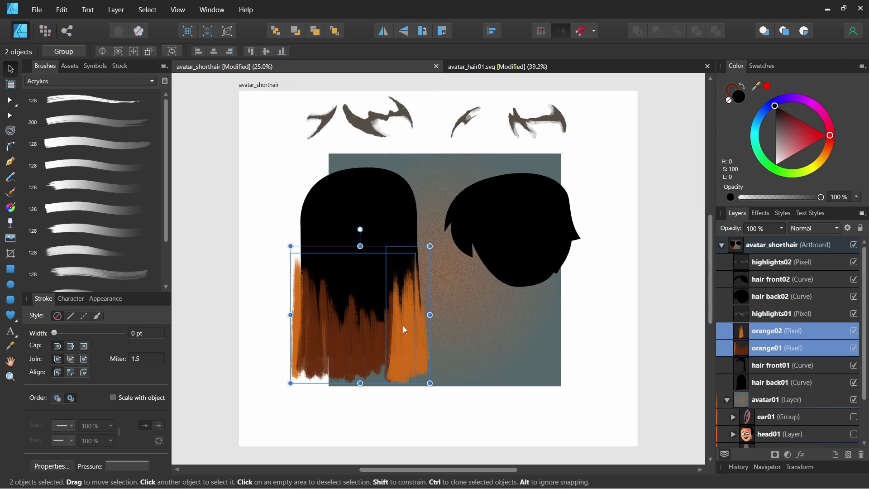
{"action": "left_click_drag", "start_coordinate": [403, 324], "coordinate": [409, 389]}
{"action": "left_click", "coordinate": [529, 188]}
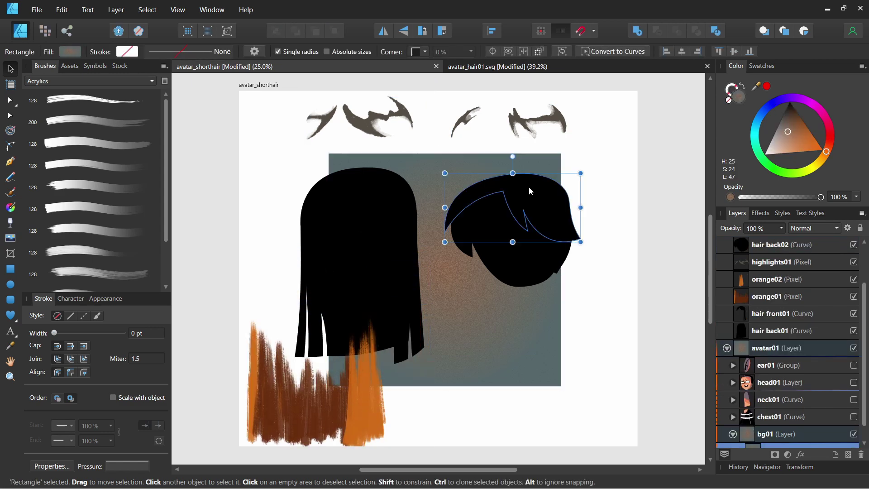
{"action": "left_click", "coordinate": [392, 179], "text": "shift"}
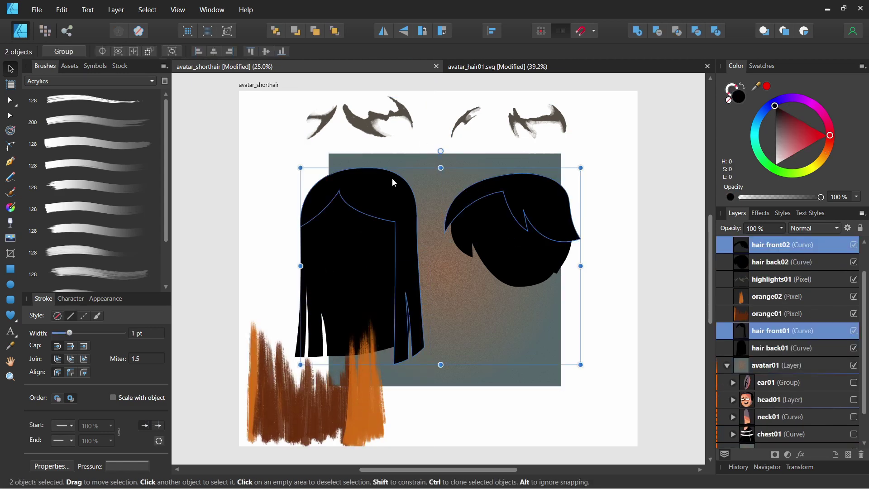
{"action": "left_click_drag", "start_coordinate": [395, 196], "coordinate": [395, 158]}
{"action": "left_click_drag", "start_coordinate": [395, 159], "coordinate": [395, 121]}
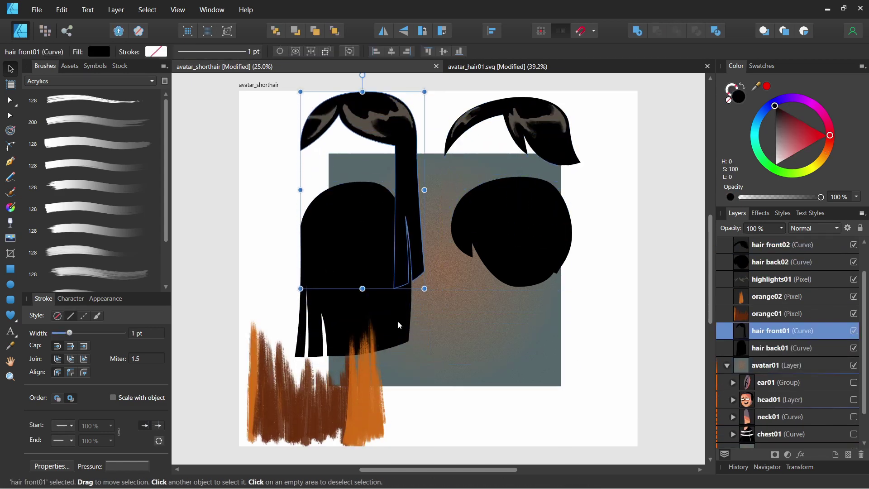
{"action": "left_click", "coordinate": [398, 323]}
{"action": "left_click_drag", "start_coordinate": [398, 325], "coordinate": [356, 305]}
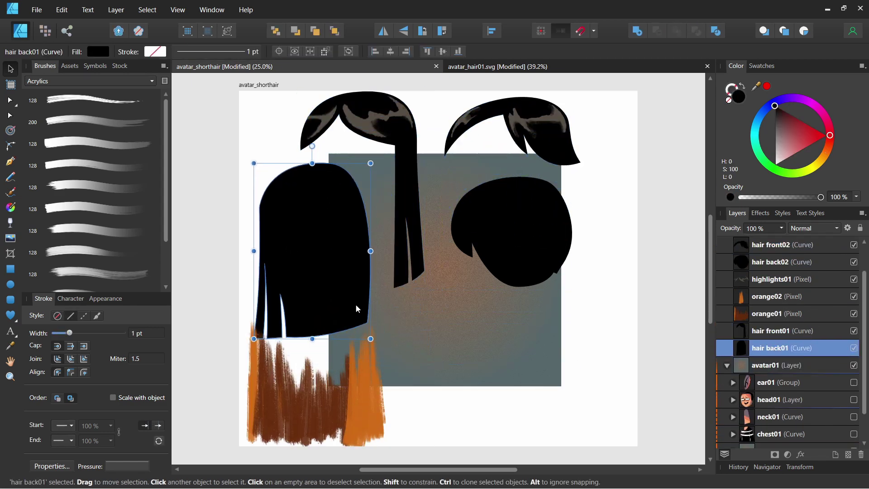
{"action": "left_click", "coordinate": [543, 253]}
{"action": "left_click_drag", "start_coordinate": [543, 253], "coordinate": [559, 267]}
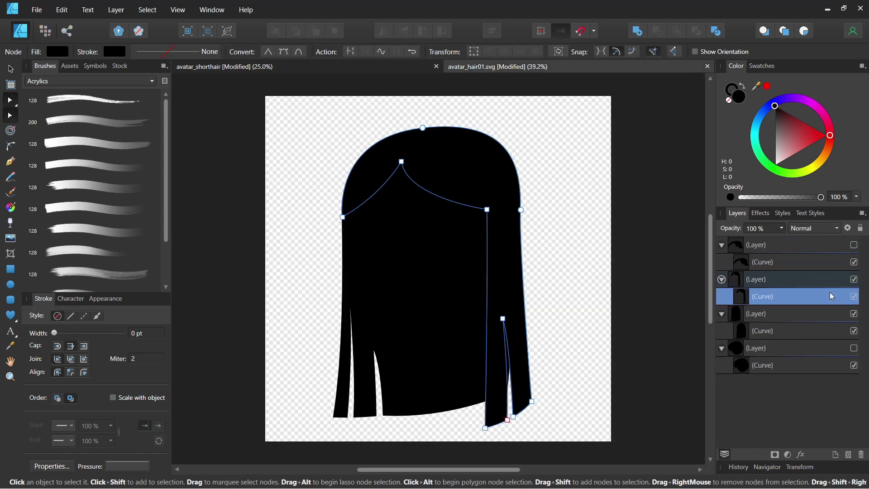
- Show only the short hair front and back layers and export the hair as SVG
{"action": "left_click", "coordinate": [789, 335]}
{"action": "left_click", "coordinate": [854, 313]}
{"action": "left_click", "coordinate": [853, 279]}
{"action": "left_click", "coordinate": [854, 245]}
{"action": "left_click", "coordinate": [854, 348]}
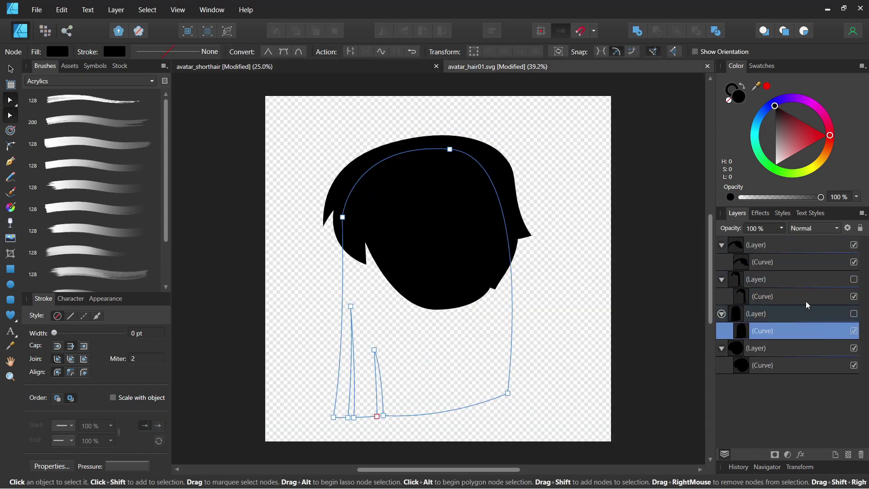
{"action": "left_click", "coordinate": [789, 262]}
{"action": "left_click", "coordinate": [666, 316]}
{"action": "left_click", "coordinate": [37, 9]}
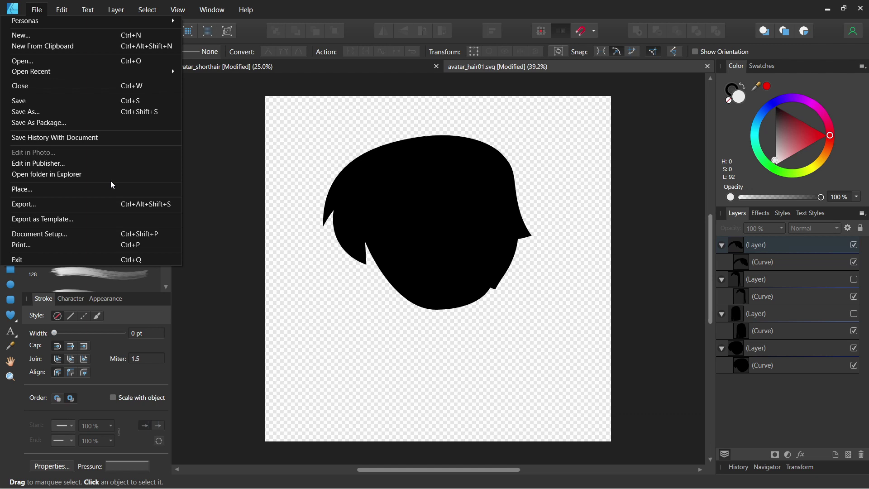
{"action": "left_click", "coordinate": [135, 204]}
{"action": "left_click", "coordinate": [444, 178]}
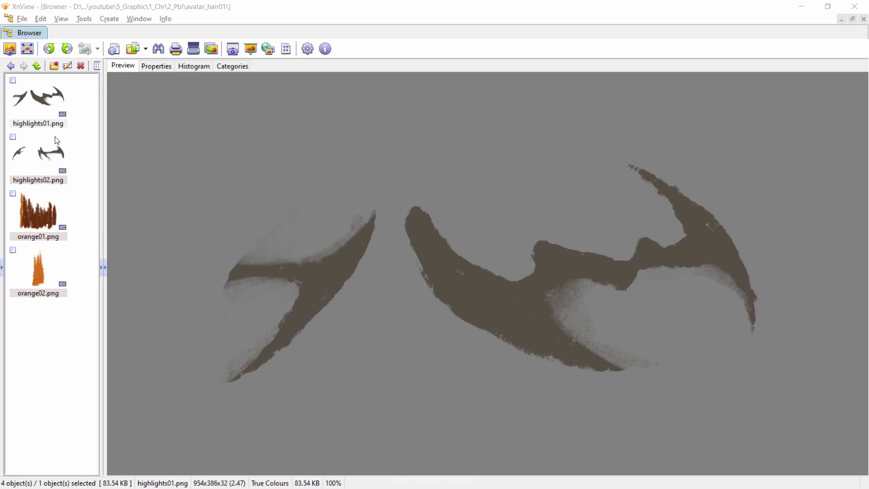
- Preview the highlights02, orange01 and orange02 PNGs in XnView
{"action": "left_click", "coordinate": [56, 156]}
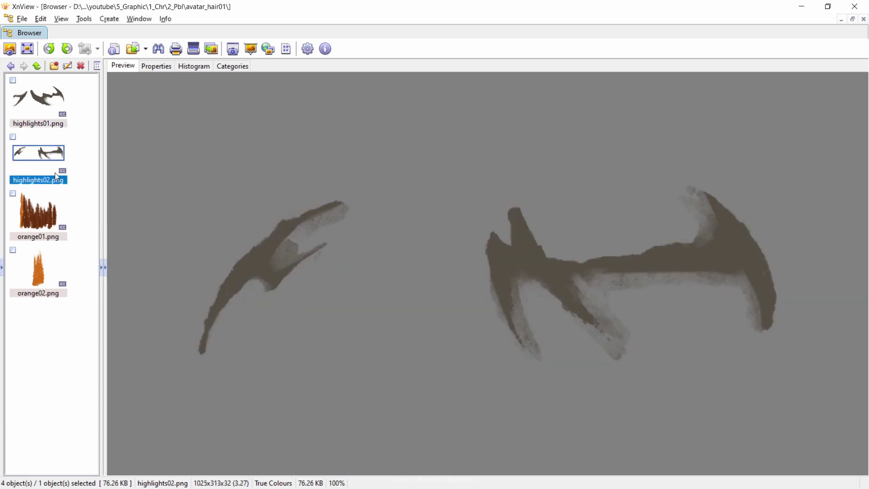
{"action": "left_click", "coordinate": [51, 212]}
{"action": "left_click", "coordinate": [50, 271]}
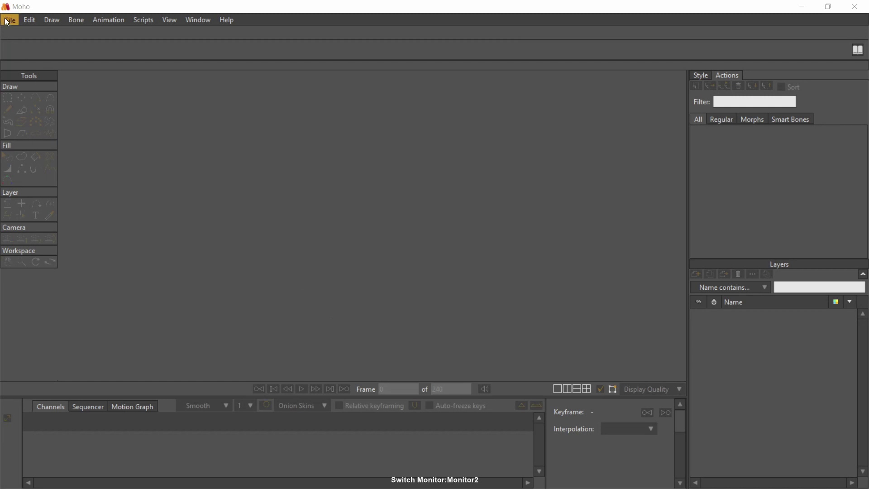
- Create a new document and set width and height 1950, frame rate 24 and end frame 168
{"action": "left_click", "coordinate": [8, 20]}
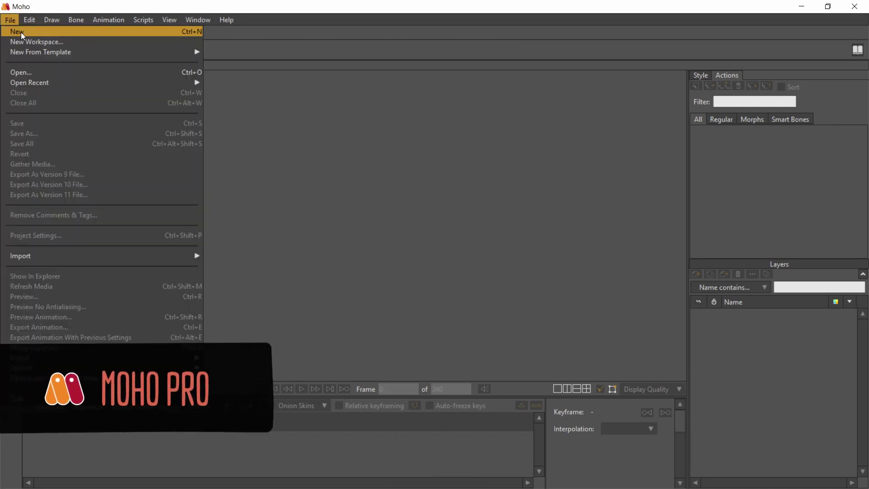
{"action": "left_click", "coordinate": [22, 29]}
{"action": "left_click", "coordinate": [9, 20]}
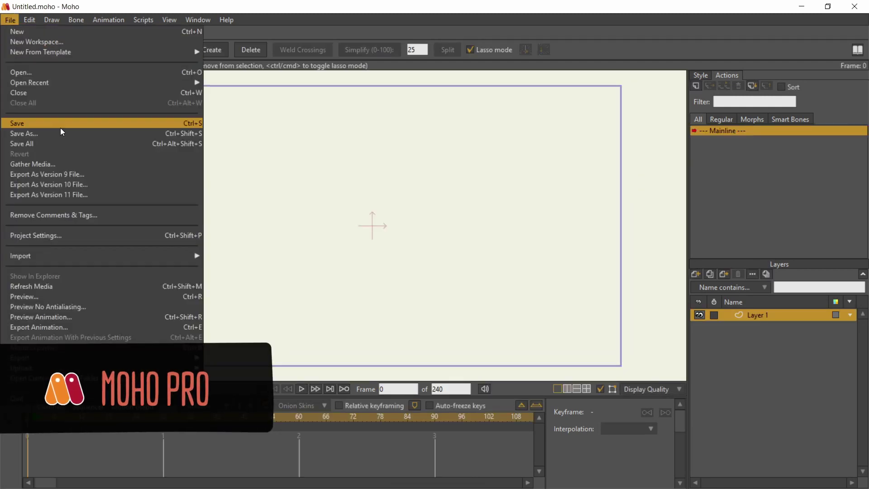
{"action": "left_click", "coordinate": [88, 237]}
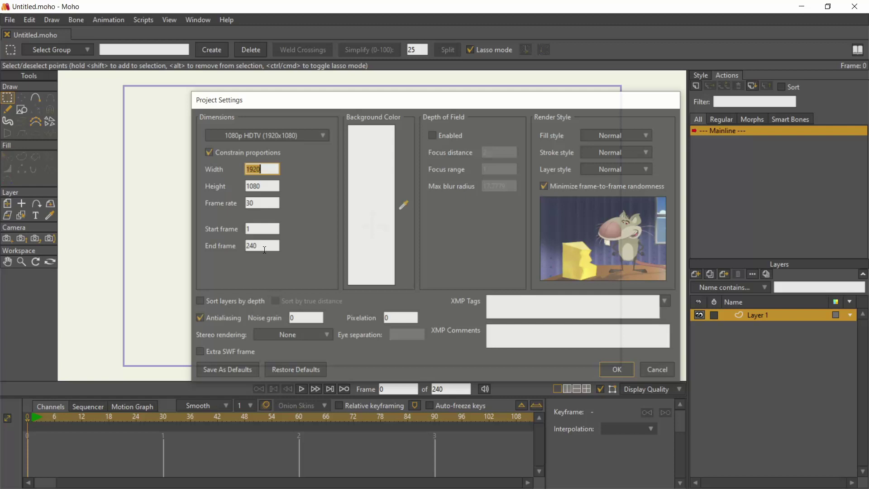
{"action": "type", "text": "1950"}
{"action": "key", "text": "Tab"}
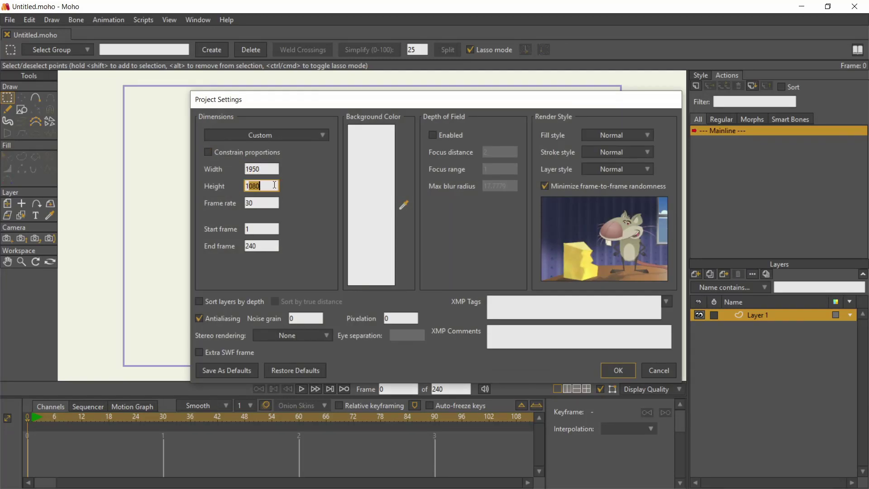
{"action": "type", "text": "1950"}
{"action": "key", "text": "Tab"}
{"action": "type", "text": "24"}
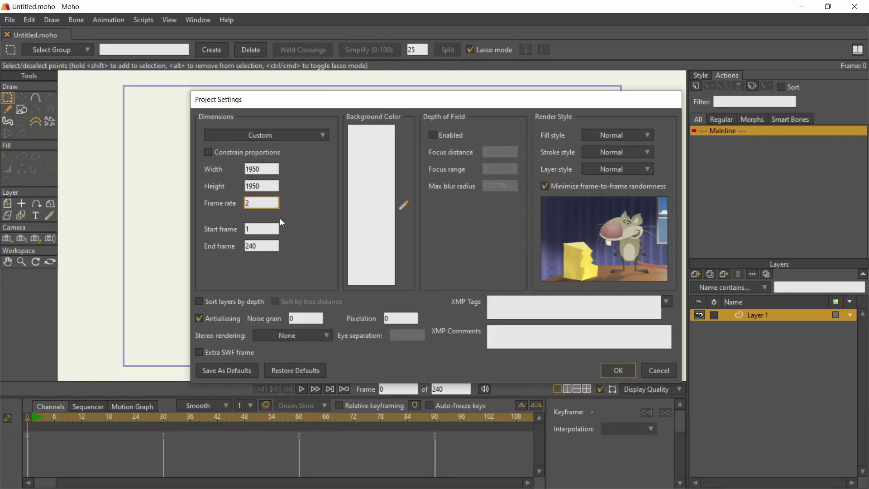
{"action": "double_click", "coordinate": [259, 245]}
{"action": "type", "text": "168"}
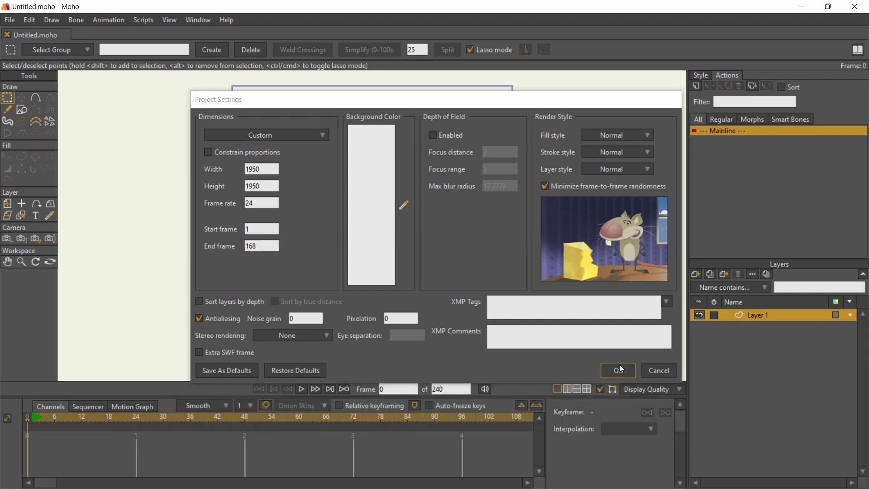
{"action": "left_click", "coordinate": [619, 366]}
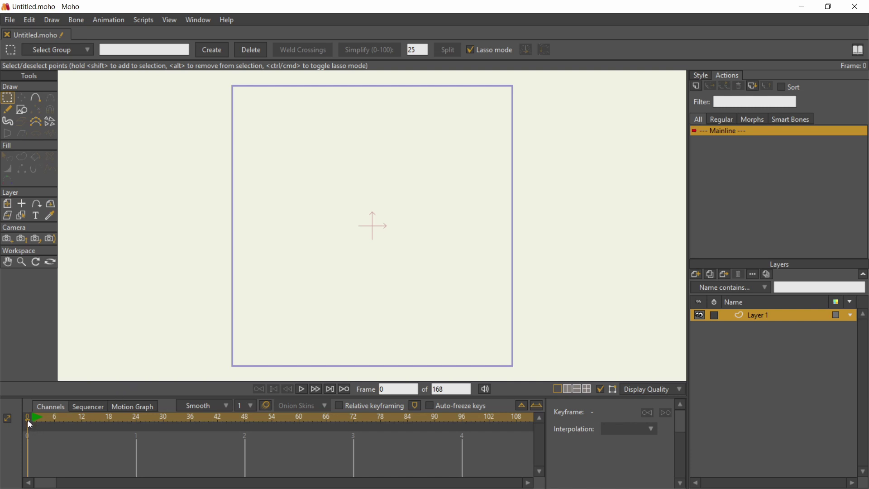
- Step the timeline forward and back one frame, return to frame 0, then scrub to frame 22
{"action": "key", "text": "Right"}
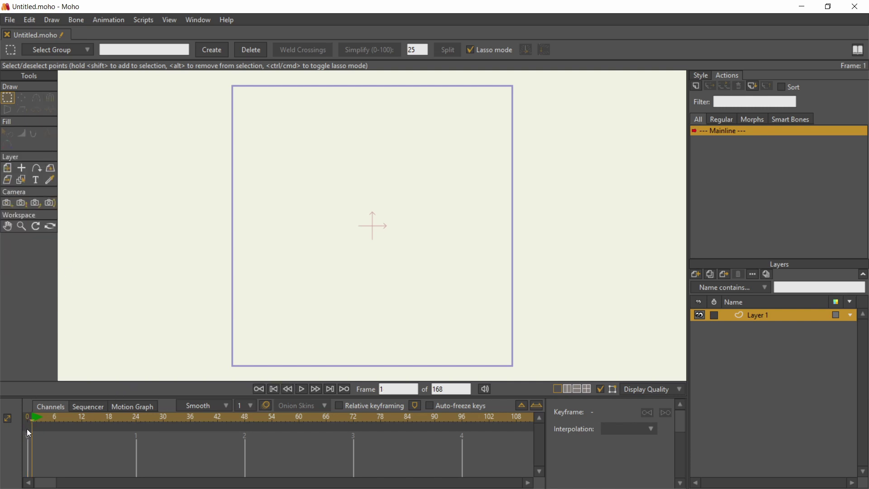
{"action": "key", "text": "Left"}
{"action": "key", "text": "Right"}
{"action": "left_click", "coordinate": [24, 420]}
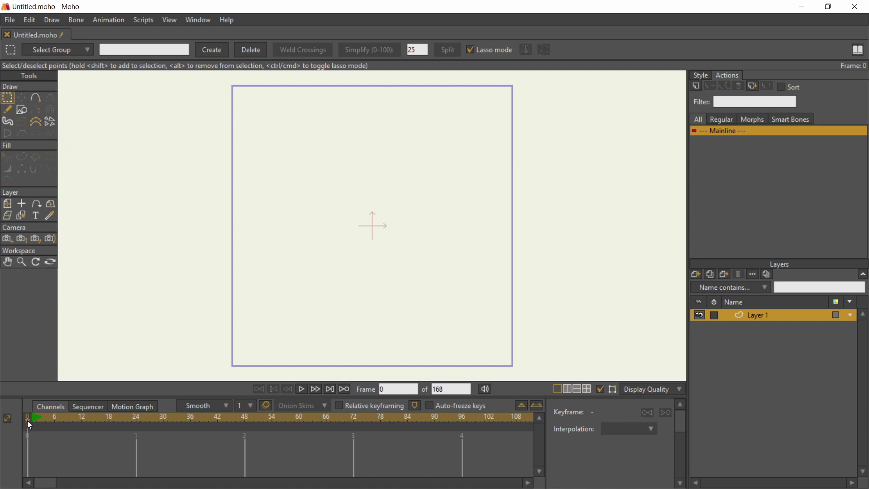
{"action": "left_click_drag", "start_coordinate": [27, 420], "coordinate": [127, 419]}
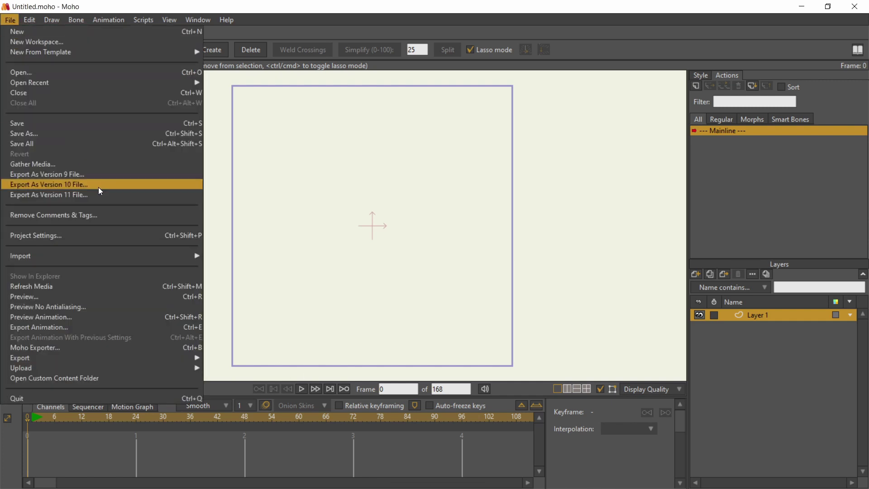
- Import avatar_shorthair01.psd with its layers kept as separate Moho layers
{"action": "mouse_move", "coordinate": [187, 256]}
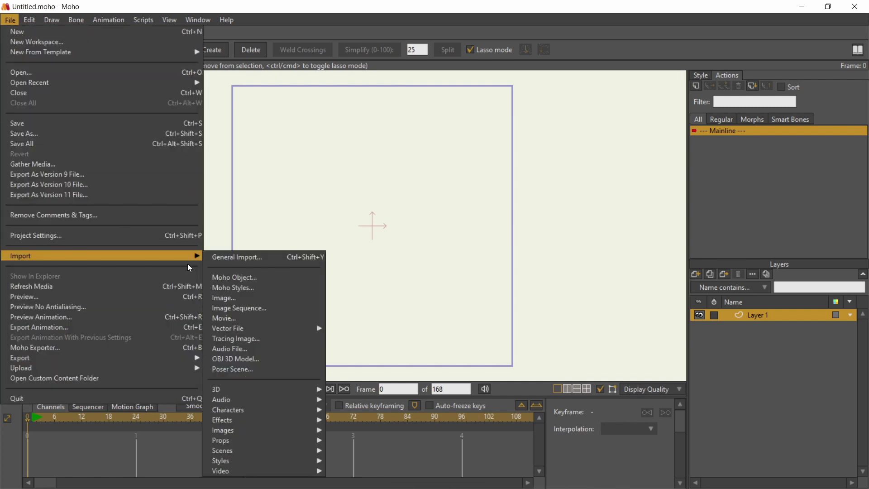
{"action": "left_click", "coordinate": [321, 257]}
{"action": "left_click", "coordinate": [313, 184]}
{"action": "left_click", "coordinate": [550, 405]}
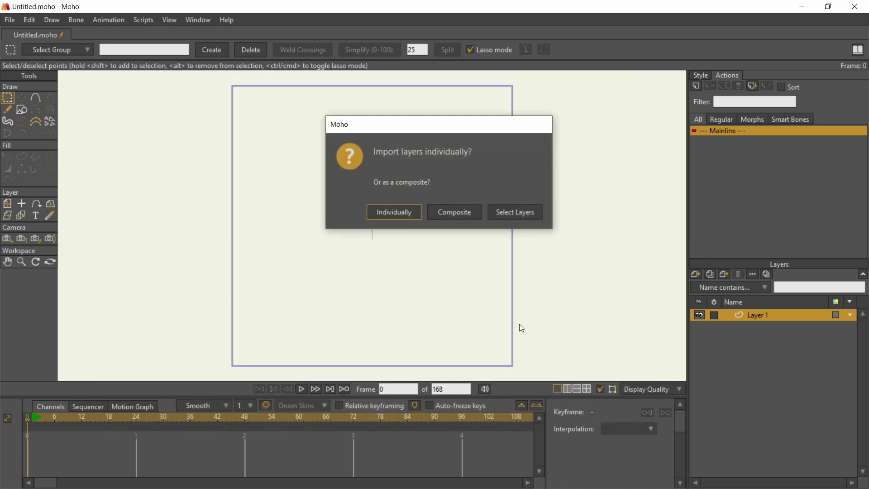
{"action": "left_click", "coordinate": [406, 213]}
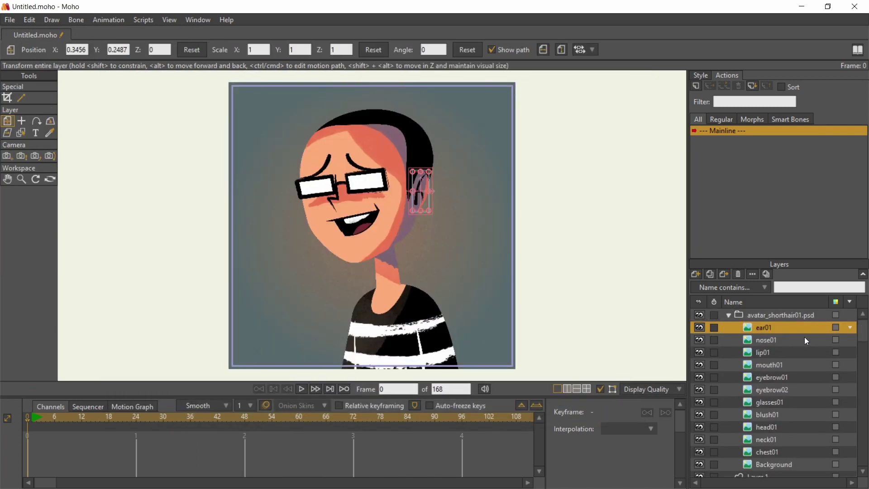
- Select the imported avatar group and its ear01, nose01 and lip01 layers, scrolling the layer list
{"action": "left_click", "coordinate": [802, 314]}
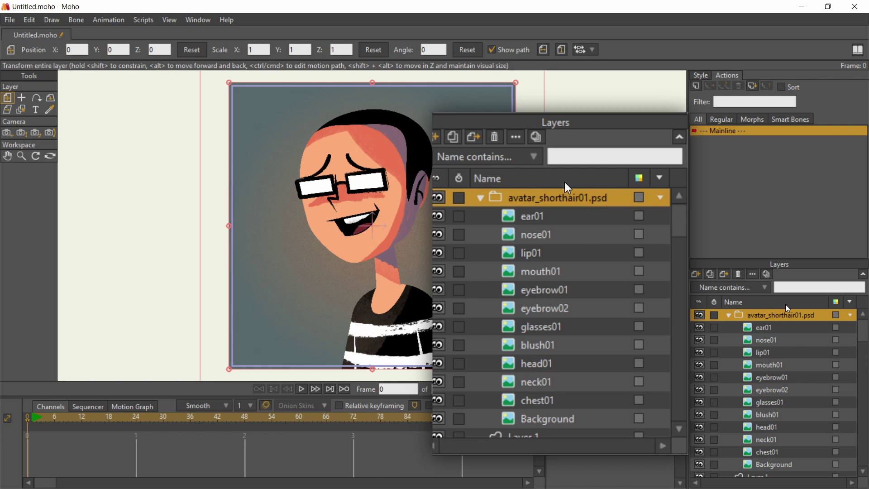
{"action": "left_click", "coordinate": [784, 327]}
{"action": "left_click", "coordinate": [789, 339]}
{"action": "left_click", "coordinate": [805, 352]}
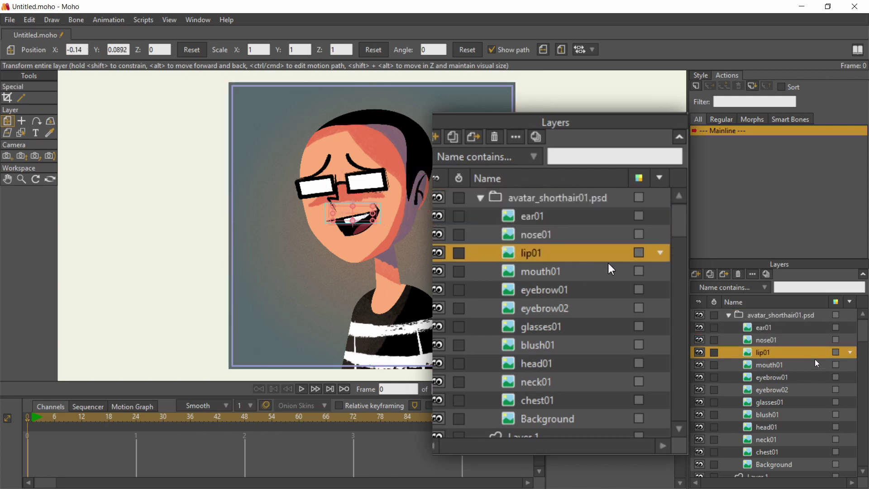
{"action": "scroll", "coordinate": [865, 364], "scroll_direction": "down", "scroll_amount": 1}
{"action": "scroll", "coordinate": [865, 363], "scroll_direction": "down", "scroll_amount": 1}
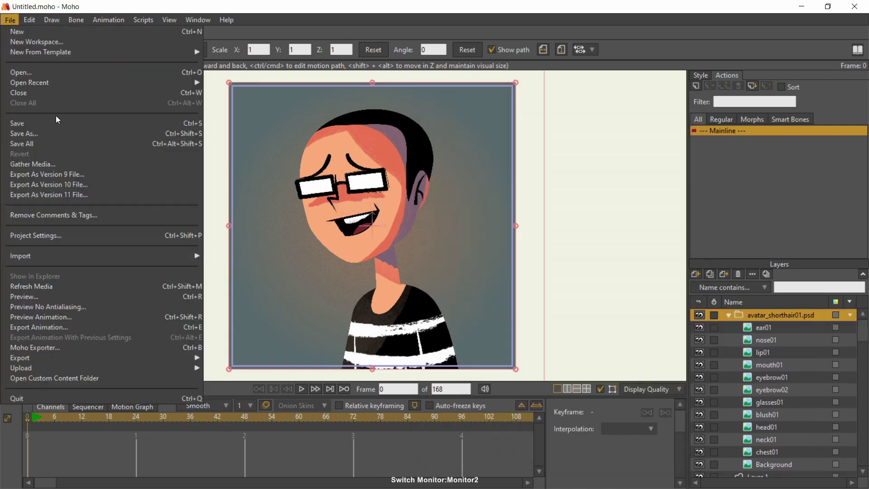
- Import the avatar_hair01.svg hair artwork
{"action": "mouse_move", "coordinate": [194, 255]}
{"action": "left_click", "coordinate": [337, 256]}
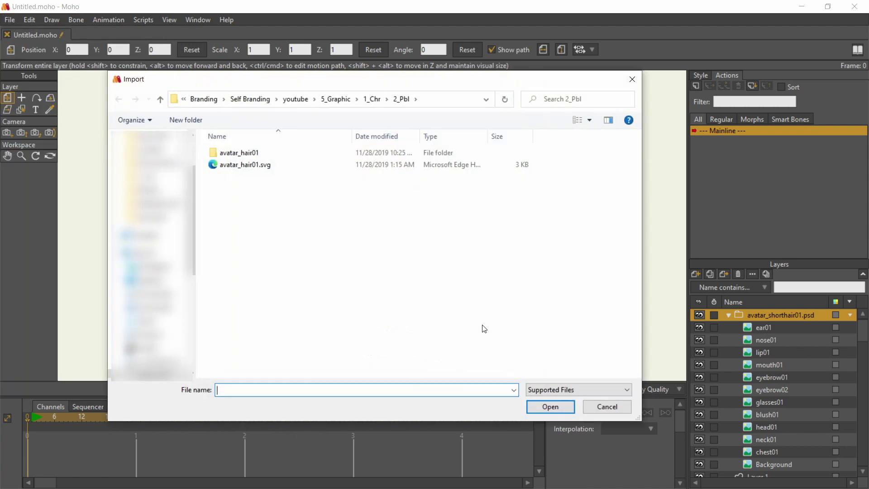
{"action": "left_click", "coordinate": [276, 168]}
{"action": "double_click", "coordinate": [276, 165]}
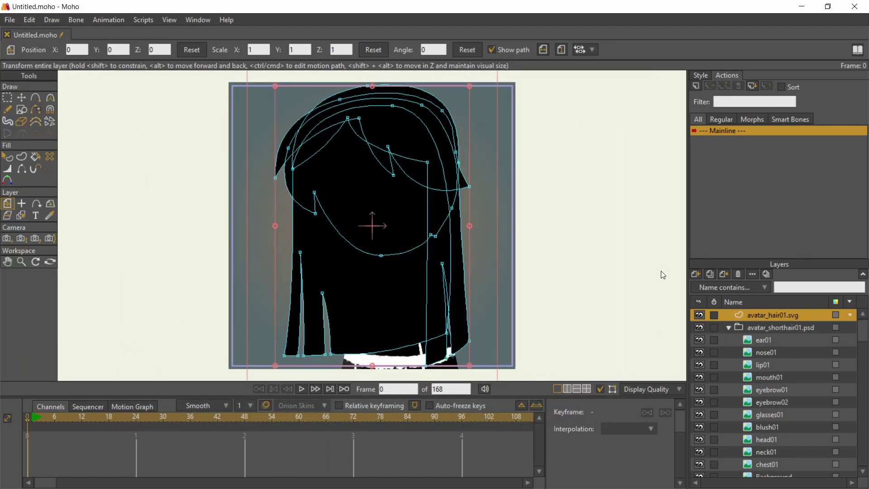
- Create a vector layer named 'hair front01' and move the front hair strands into it
{"action": "left_click", "coordinate": [696, 274]}
{"action": "left_click", "coordinate": [708, 285]}
{"action": "type", "text": "hair front01"}
{"action": "key", "text": "Return"}
{"action": "left_click", "coordinate": [795, 328]}
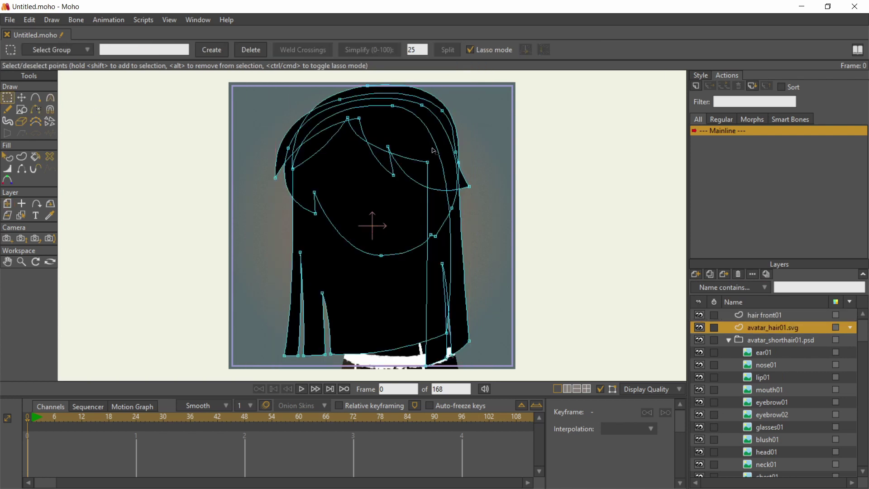
{"action": "key", "text": "ctrl+x"}
{"action": "left_click", "coordinate": [782, 316]}
{"action": "key", "text": "ctrl+v"}
{"action": "left_click", "coordinate": [782, 327]}
- Cut the remaining hair pieces from avatar_hair01.svg and paste them into new vector layers
{"action": "left_click", "coordinate": [439, 294]}
{"action": "key", "text": "ctrl+x"}
{"action": "left_click", "coordinate": [695, 274]}
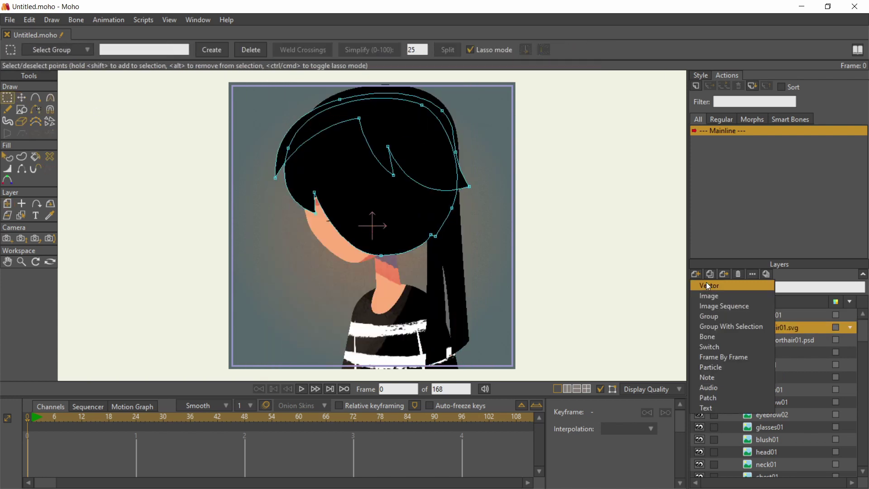
{"action": "left_click", "coordinate": [708, 285]}
{"action": "key", "text": "ctrl+v"}
{"action": "left_click", "coordinate": [785, 340]}
{"action": "key", "text": "ctrl+x"}
{"action": "left_click", "coordinate": [695, 274]}
{"action": "left_click", "coordinate": [708, 285]}
{"action": "left_click", "coordinate": [798, 363]}
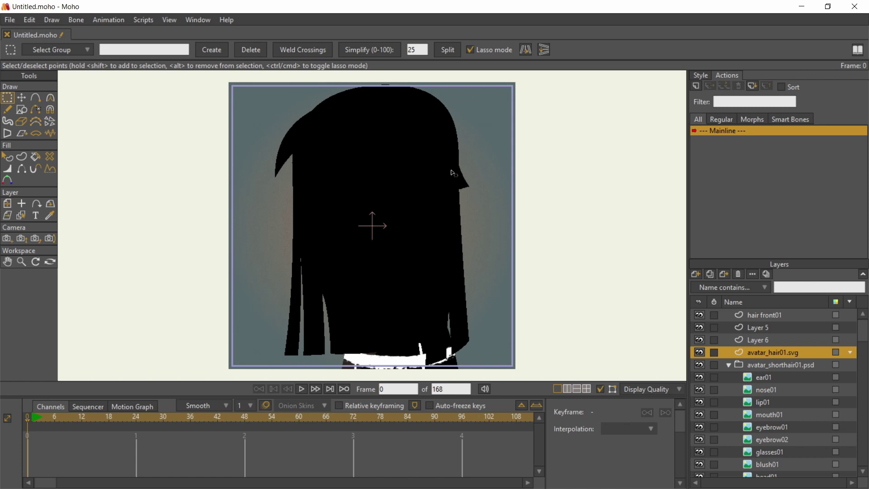
- Hide the hair front01, Layer 5, Layer 6 and avatar_hair01.svg layers
{"action": "left_click", "coordinate": [699, 364]}
{"action": "left_click", "coordinate": [699, 315]}
{"action": "left_click", "coordinate": [699, 327]}
{"action": "left_click", "coordinate": [699, 339]}
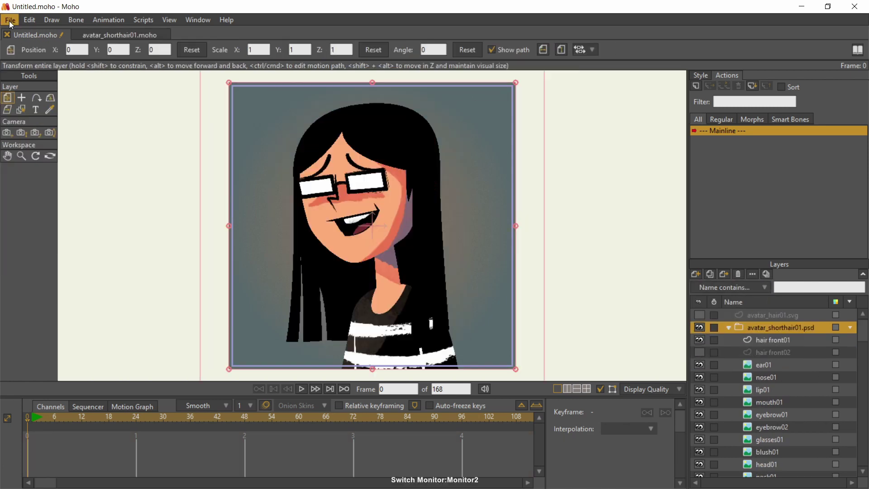
{"action": "left_click", "coordinate": [9, 19]}
- Import all four PNGs from the avatar_hair01 folder
{"action": "mouse_move", "coordinate": [196, 256]}
{"action": "left_click", "coordinate": [313, 297]}
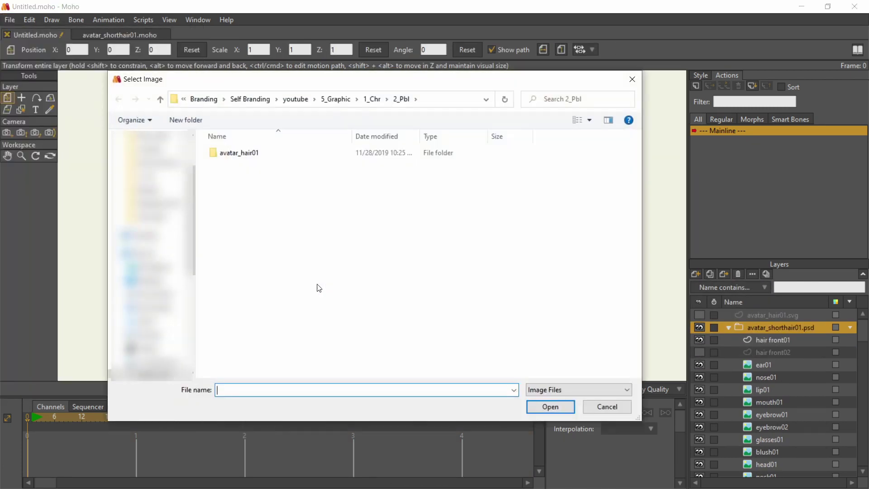
{"action": "double_click", "coordinate": [299, 153]}
{"action": "key", "text": "ctrl+a"}
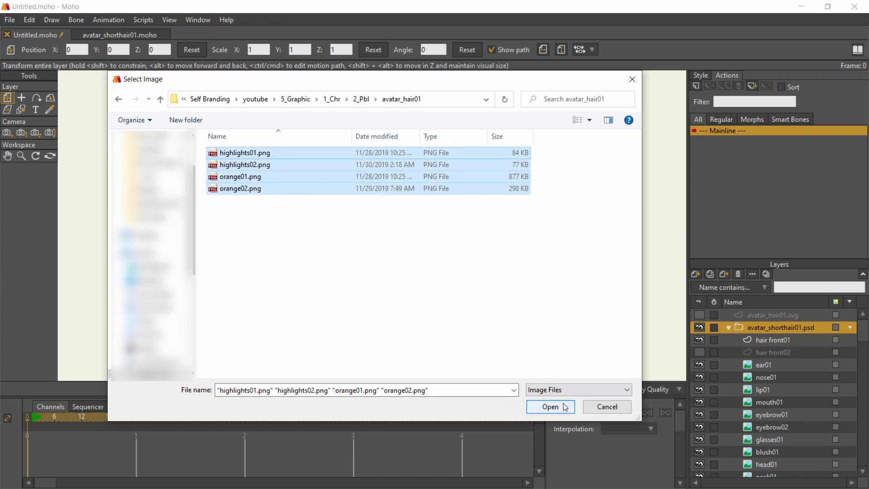
{"action": "left_click", "coordinate": [566, 403]}
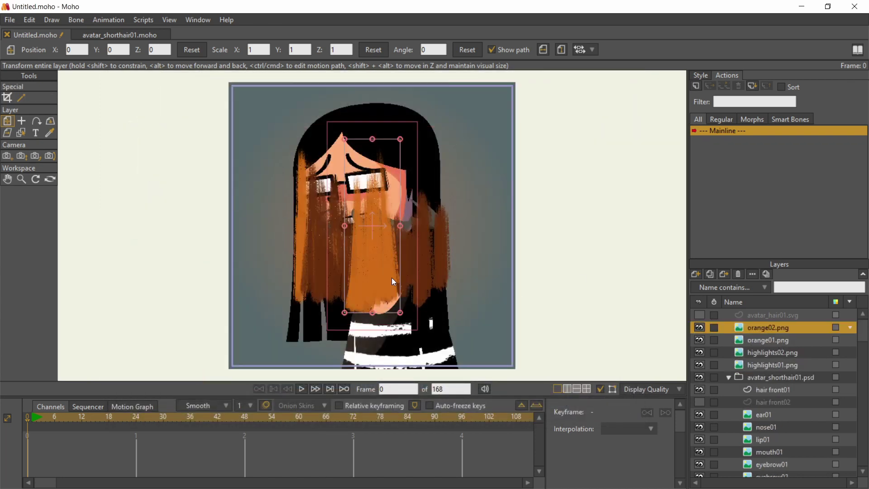
- Drag orange02, orange01, highlights02 and highlights01.png into place over the hair
{"action": "left_click_drag", "start_coordinate": [392, 278], "coordinate": [448, 319]}
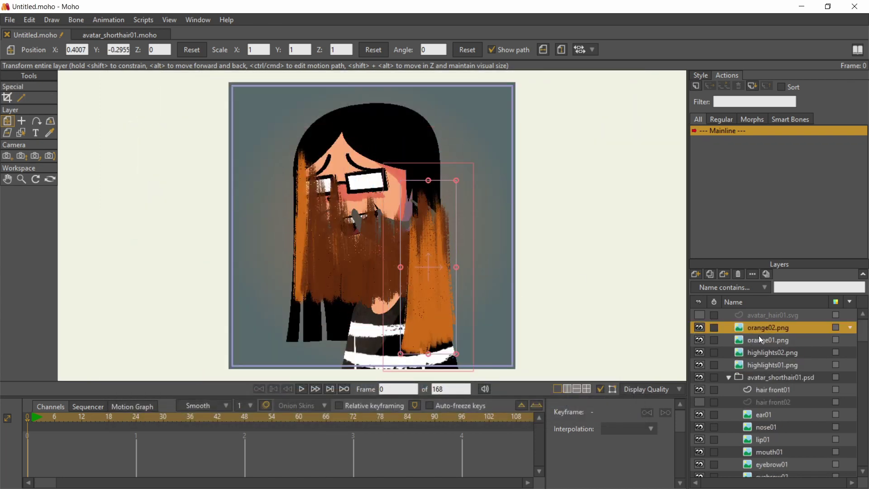
{"action": "left_click", "coordinate": [760, 340]}
{"action": "left_click_drag", "start_coordinate": [361, 267], "coordinate": [346, 319]}
{"action": "left_click", "coordinate": [775, 353]}
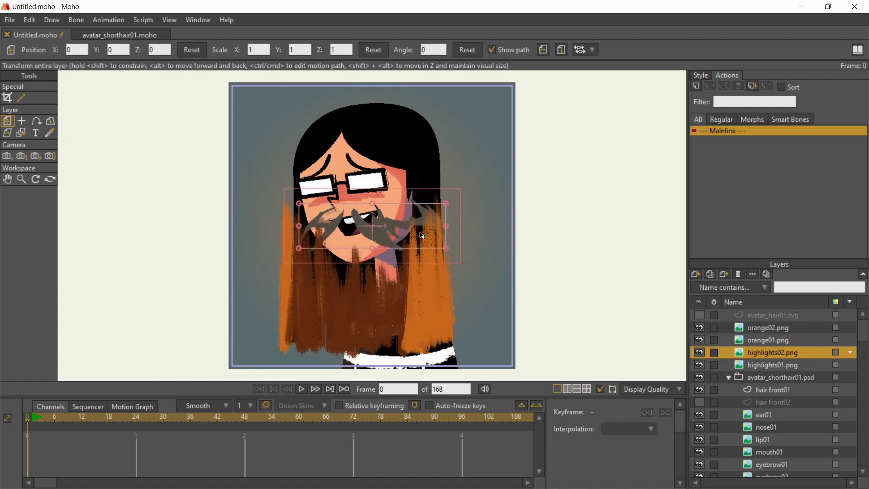
{"action": "left_click_drag", "start_coordinate": [422, 235], "coordinate": [414, 148]}
{"action": "left_click", "coordinate": [780, 364]}
{"action": "left_click_drag", "start_coordinate": [419, 220], "coordinate": [418, 125]}
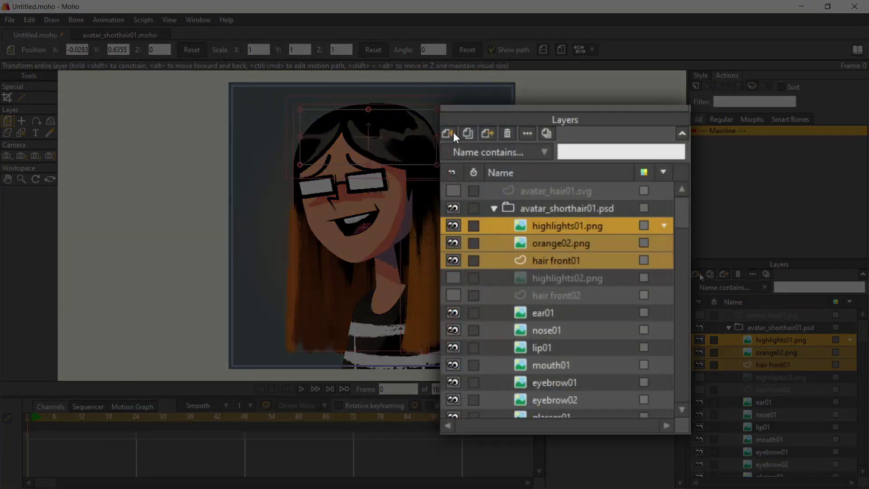
- Group the three selected front hair layers and name the group hair_front01
{"action": "left_click", "coordinate": [695, 273]}
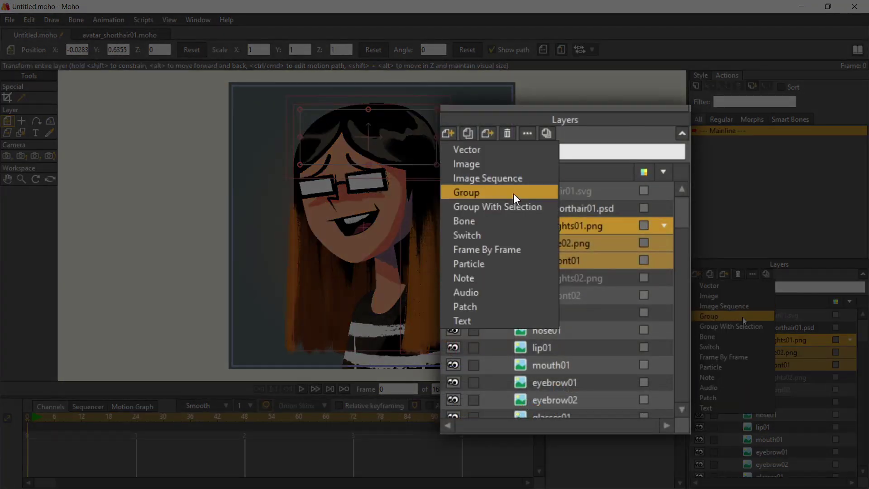
{"action": "left_click", "coordinate": [528, 206]}
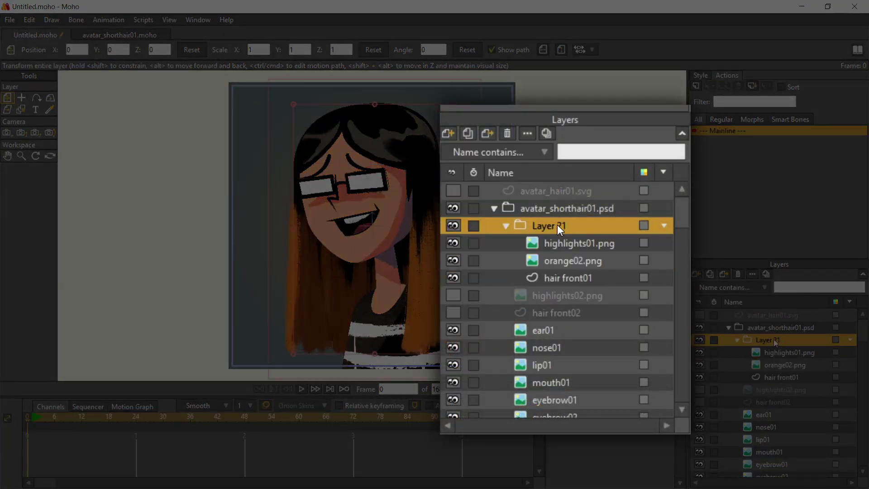
{"action": "double_click", "coordinate": [558, 225]}
{"action": "type", "text": "hair_front01"}
{"action": "key", "text": "Return"}
- Group highlights02.png with hair front02 as hair_front02, hiding hair_front01 first
{"action": "left_click", "coordinate": [452, 226]}
{"action": "left_click", "coordinate": [454, 295]}
{"action": "left_click", "coordinate": [455, 313]}
{"action": "left_click", "coordinate": [556, 295]}
{"action": "left_click", "coordinate": [557, 312], "text": "shift"}
{"action": "left_click", "coordinate": [449, 134]}
{"action": "left_click", "coordinate": [502, 207]}
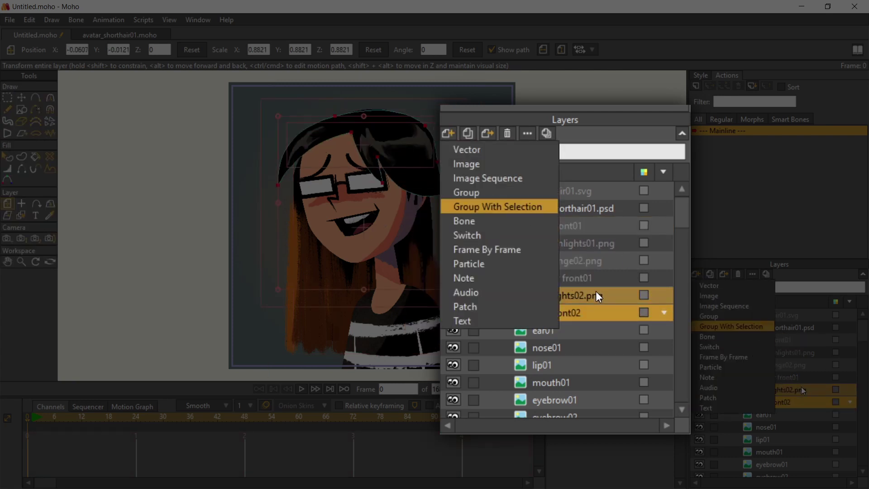
{"action": "left_click", "coordinate": [497, 206]}
{"action": "double_click", "coordinate": [533, 295]}
{"action": "type", "text": "hair_front02"}
{"action": "key", "text": "Return"}
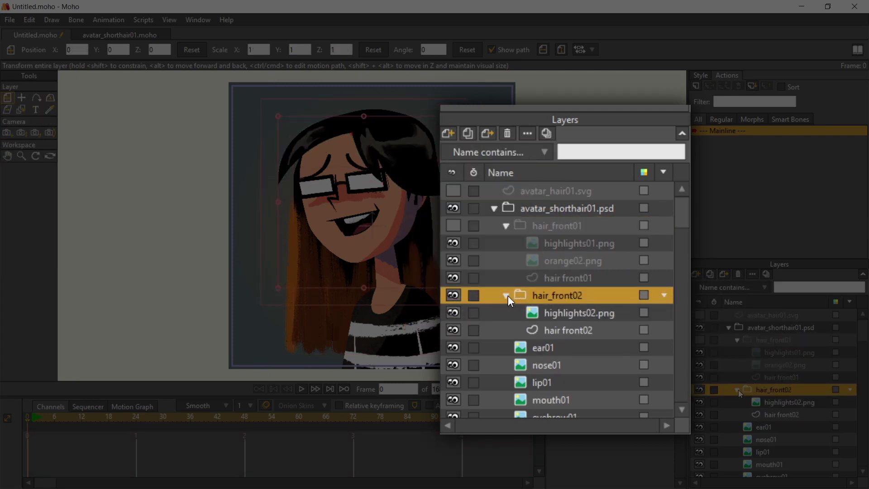
{"action": "left_click", "coordinate": [507, 296]}
- Group orange01.png with hair back01 and name the group hair_back01
{"action": "left_click_drag", "start_coordinate": [681, 211], "coordinate": [673, 388]}
{"action": "left_click", "coordinate": [590, 349]}
{"action": "left_click", "coordinate": [595, 331], "text": "shift"}
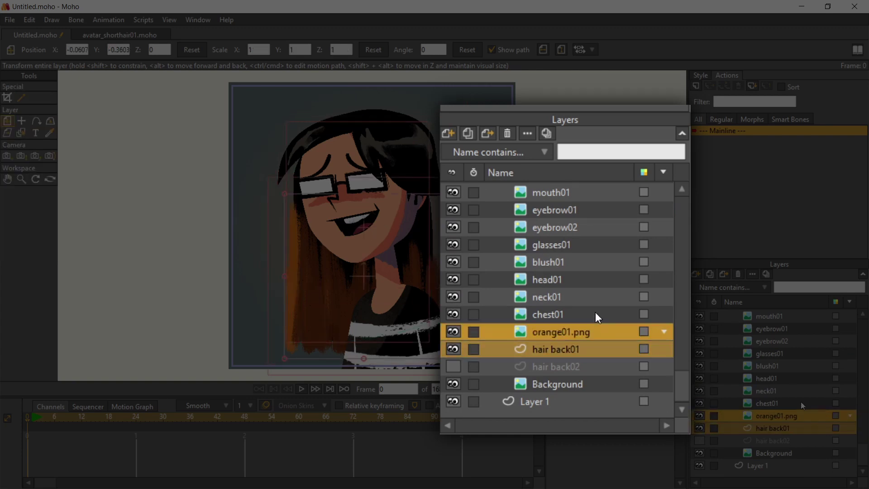
{"action": "left_click", "coordinate": [448, 133]}
{"action": "left_click", "coordinate": [530, 202]}
{"action": "double_click", "coordinate": [565, 332]}
{"action": "type", "text": "hair_back01"}
{"action": "key", "text": "Return"}
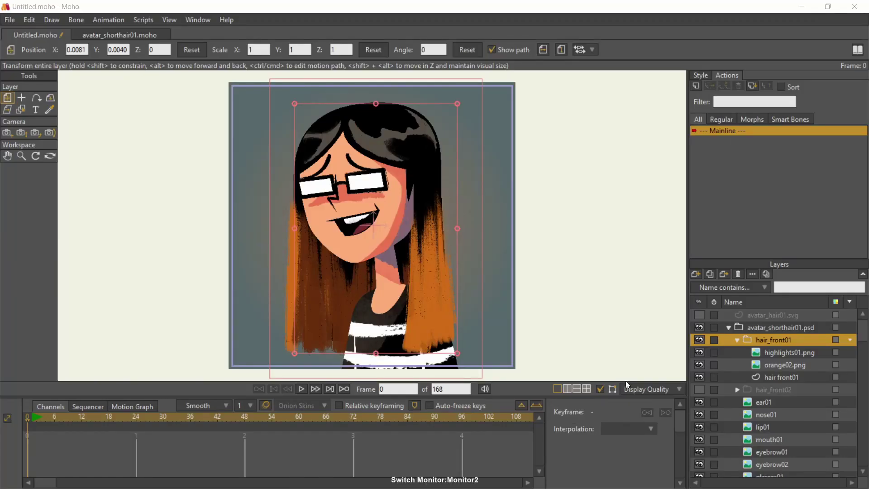
- Set the hair_front01 group's mask to Hide all in its Masking settings
{"action": "double_click", "coordinate": [819, 340]}
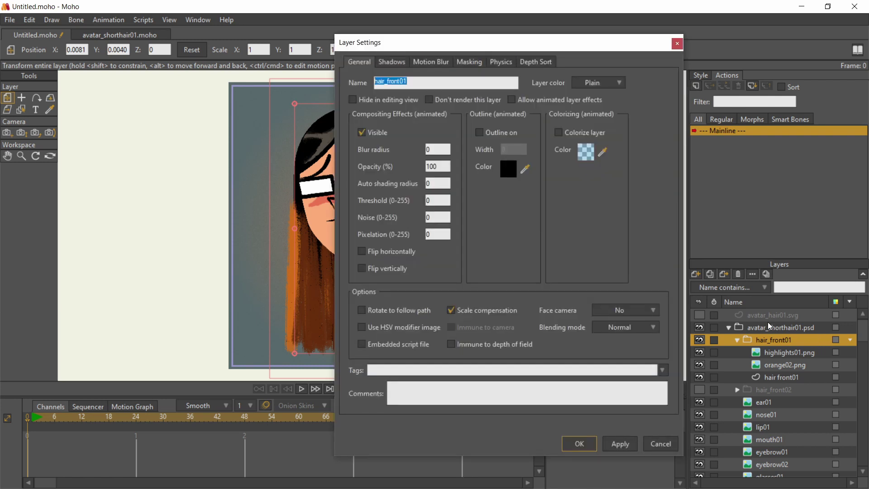
{"action": "left_click", "coordinate": [481, 62]}
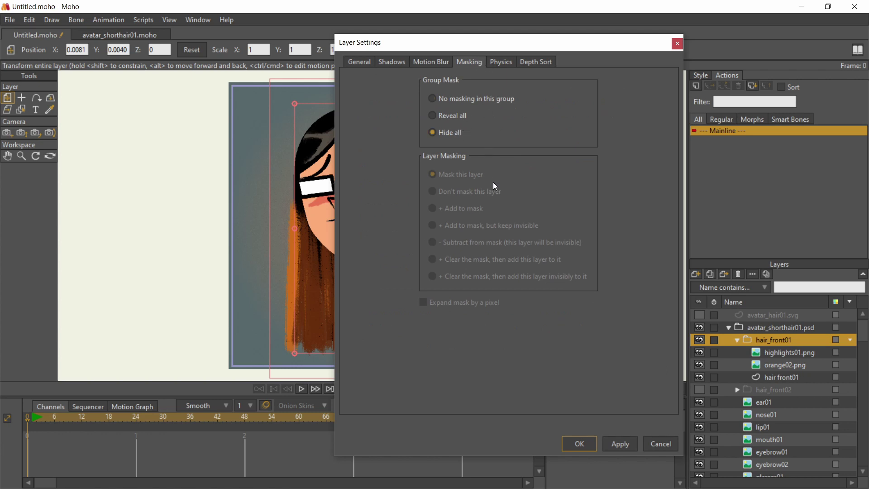
{"action": "left_click", "coordinate": [593, 444]}
{"action": "left_click", "coordinate": [811, 376]}
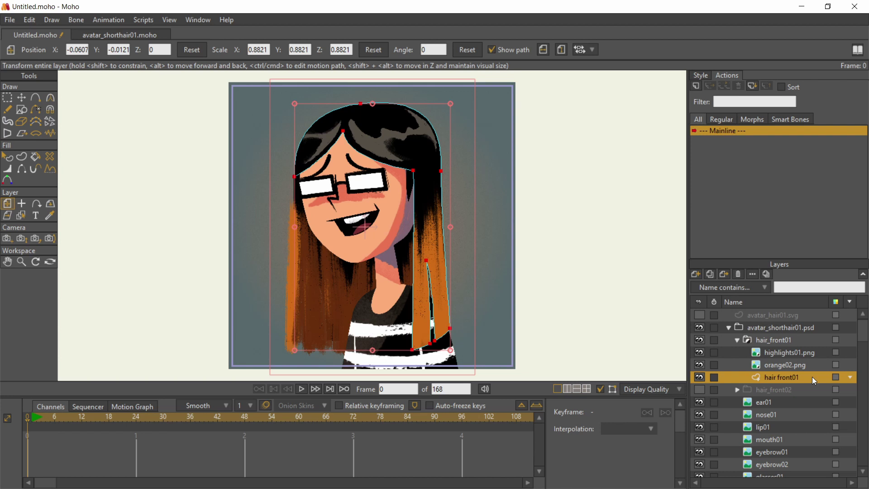
{"action": "left_click", "coordinate": [813, 377]}
{"action": "key", "text": "Return"}
- Set highlights01.png to 'Don't mask this layer', then test-move and undo the highlights
{"action": "left_click", "coordinate": [834, 351]}
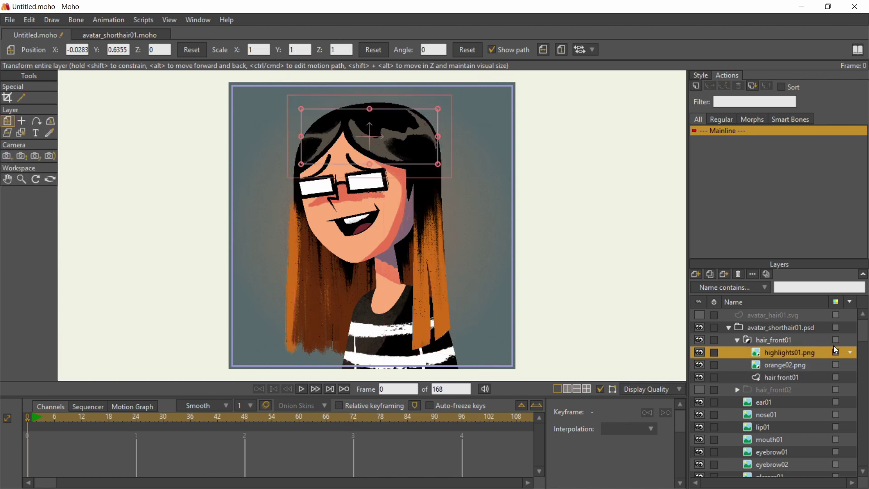
{"action": "double_click", "coordinate": [821, 353]}
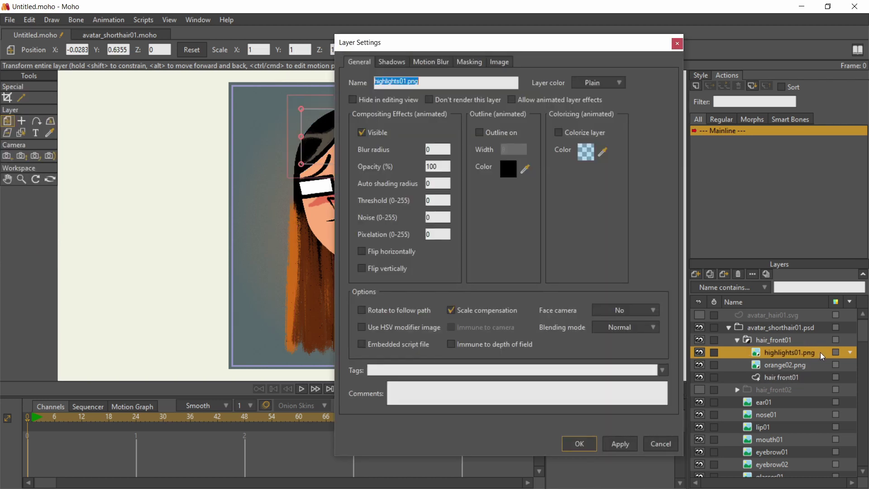
{"action": "left_click", "coordinate": [471, 61]}
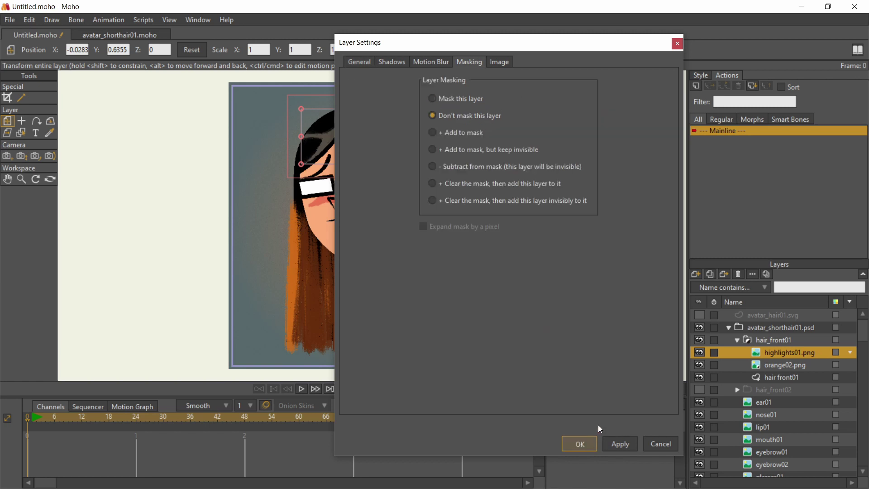
{"action": "left_click", "coordinate": [582, 442]}
{"action": "left_click_drag", "start_coordinate": [428, 132], "coordinate": [438, 122]}
{"action": "key", "text": "ctrl+z"}
{"action": "key", "text": "ctrl+z"}
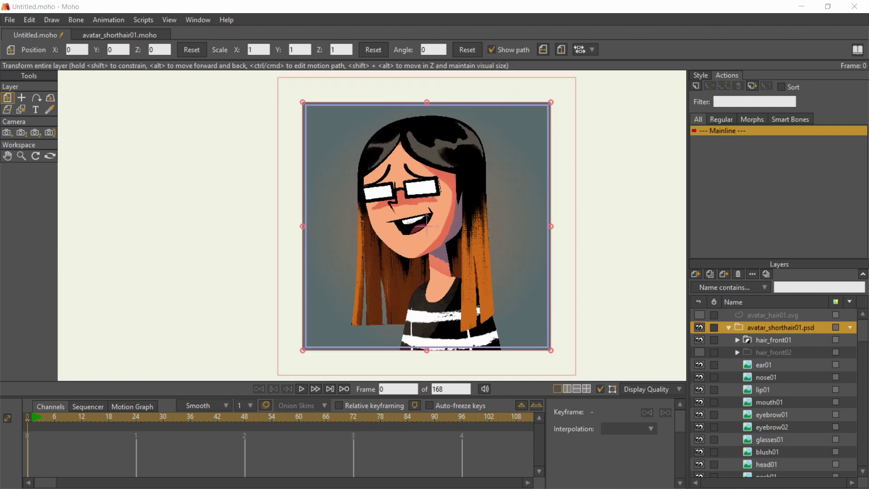
- Test-stretch the mouth01 layer wider and flatter, then undo it
{"action": "left_click", "coordinate": [768, 401]}
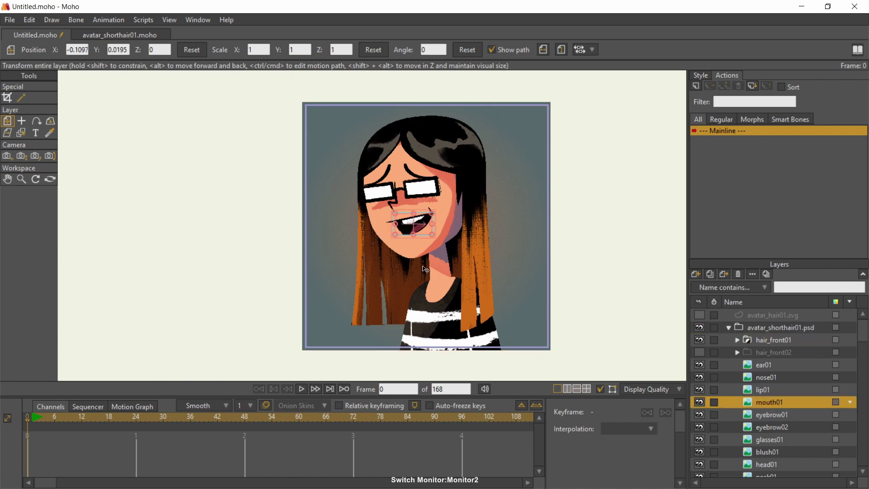
{"action": "scroll", "coordinate": [422, 250], "scroll_direction": "up", "scroll_amount": 5}
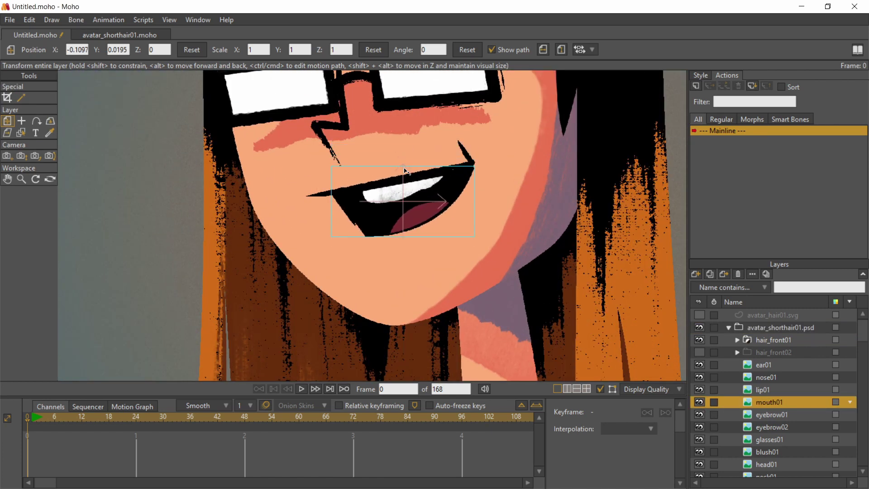
{"action": "left_click_drag", "start_coordinate": [474, 201], "coordinate": [537, 194]}
{"action": "key", "text": "ctrl+z"}
{"action": "key", "text": "ctrl+z"}
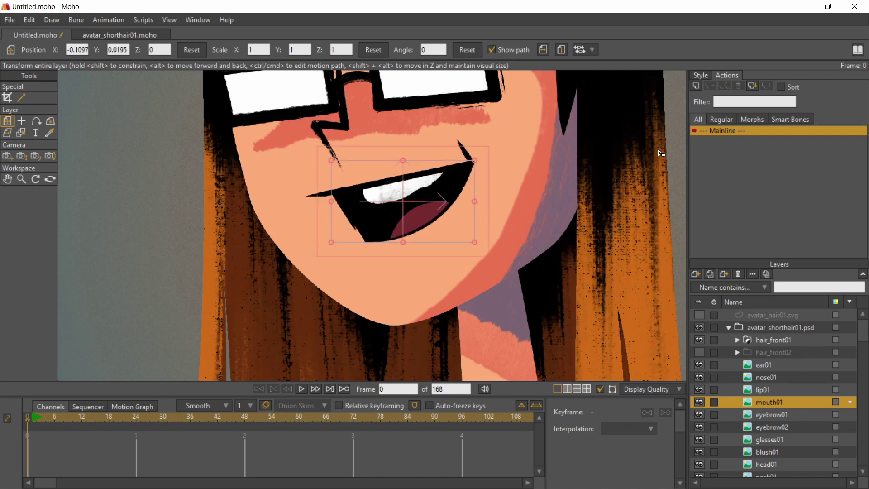
- Add the mouth01_mesh vector layer and sketch a test outline with curved corners
{"action": "left_click", "coordinate": [695, 274]}
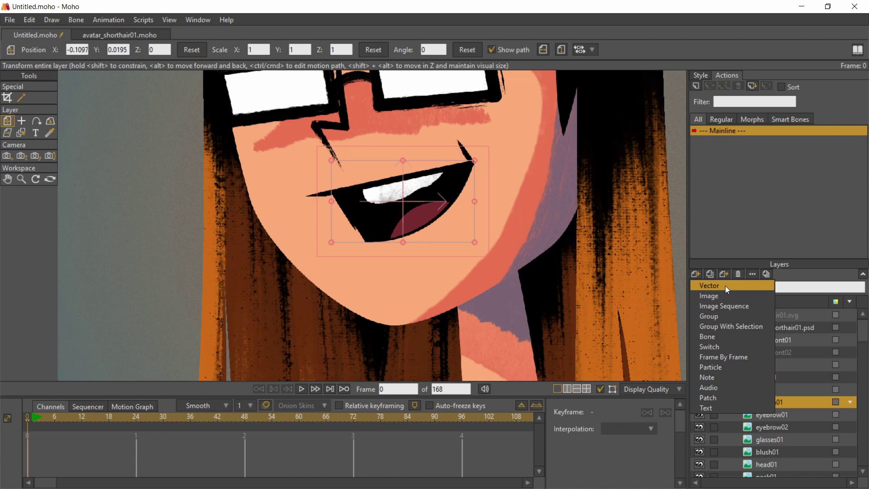
{"action": "left_click", "coordinate": [737, 285]}
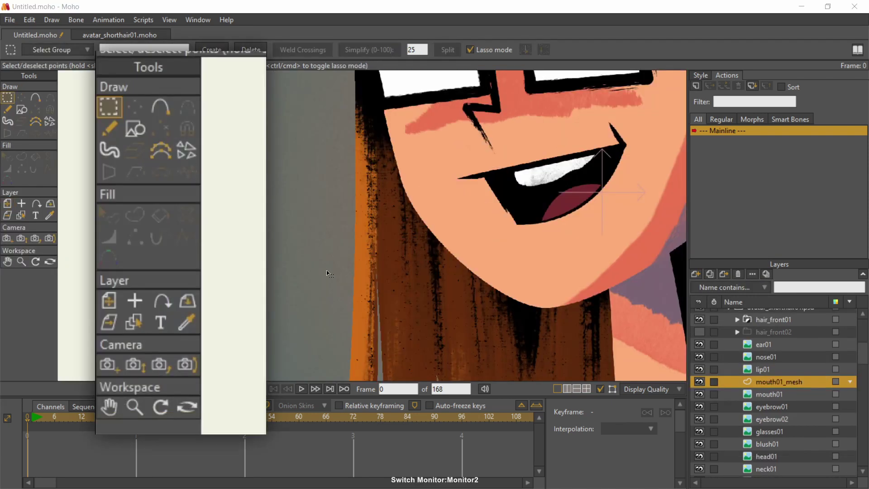
{"action": "left_click", "coordinate": [36, 102]}
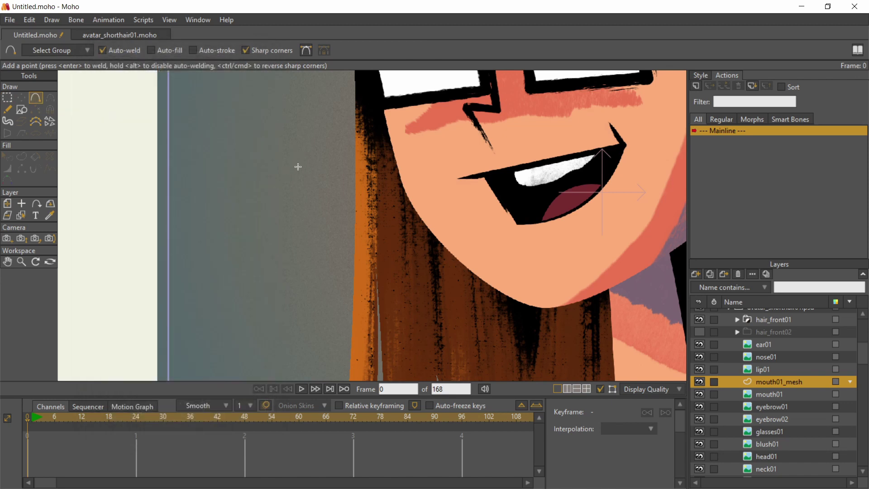
{"action": "left_click_drag", "start_coordinate": [298, 167], "coordinate": [213, 195]}
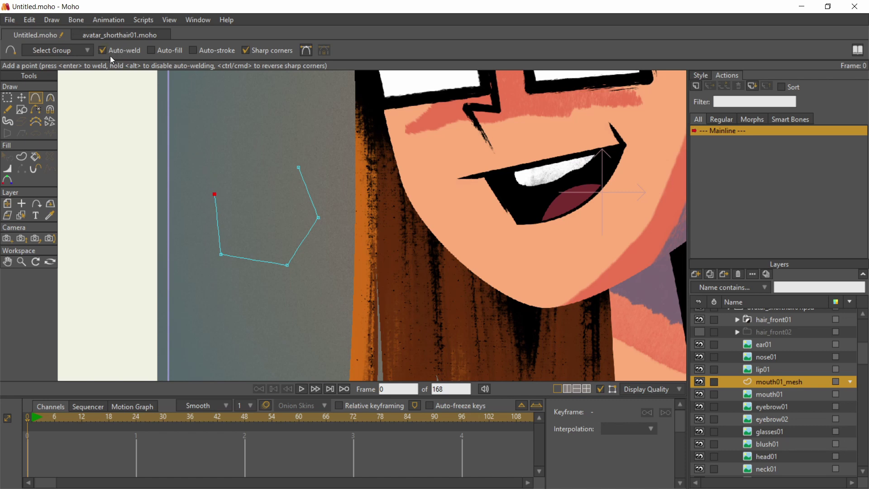
{"action": "left_click_drag", "start_coordinate": [214, 193], "coordinate": [295, 168]}
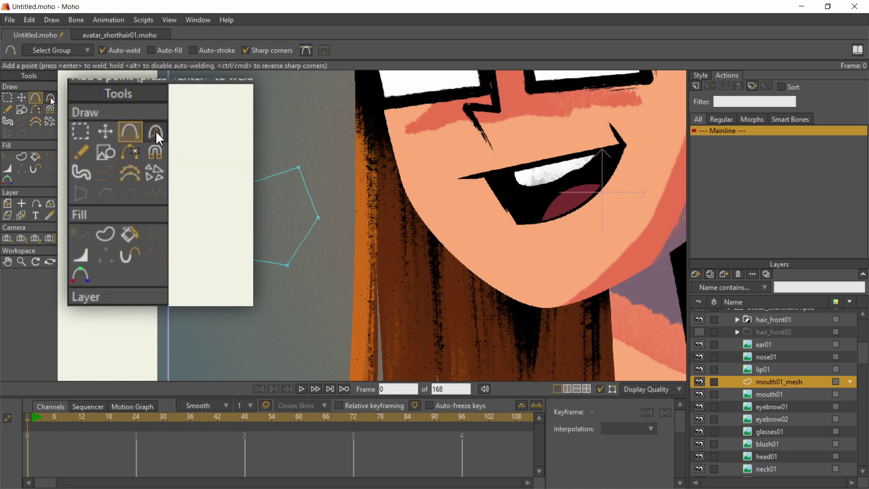
{"action": "left_click", "coordinate": [50, 97]}
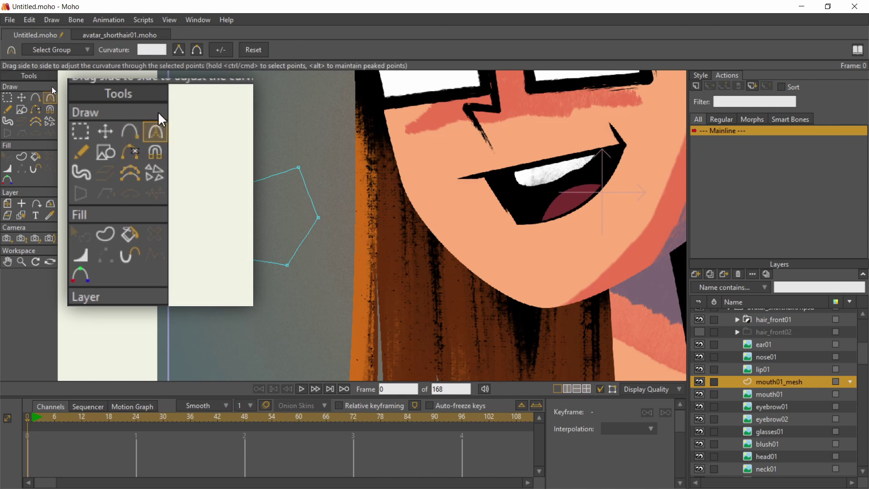
{"action": "left_click_drag", "start_coordinate": [298, 168], "coordinate": [455, 253]}
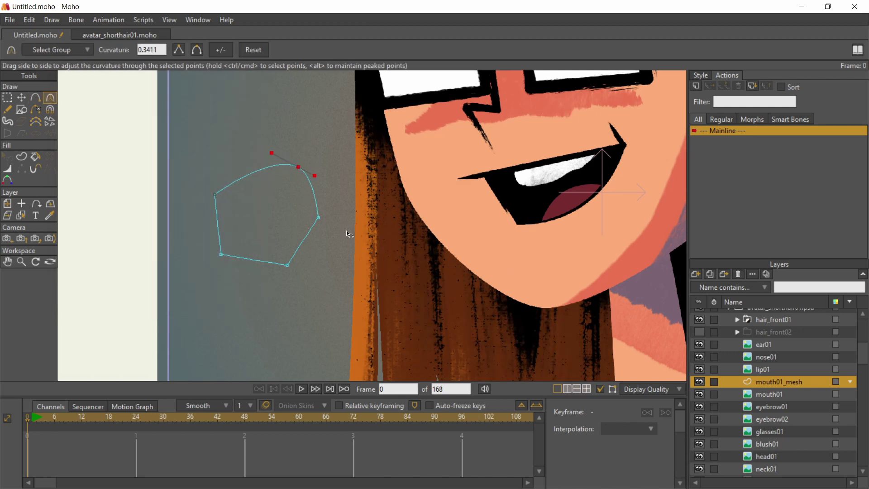
{"action": "left_click_drag", "start_coordinate": [318, 217], "coordinate": [472, 207]}
{"action": "left_click_drag", "start_coordinate": [288, 265], "coordinate": [304, 253]}
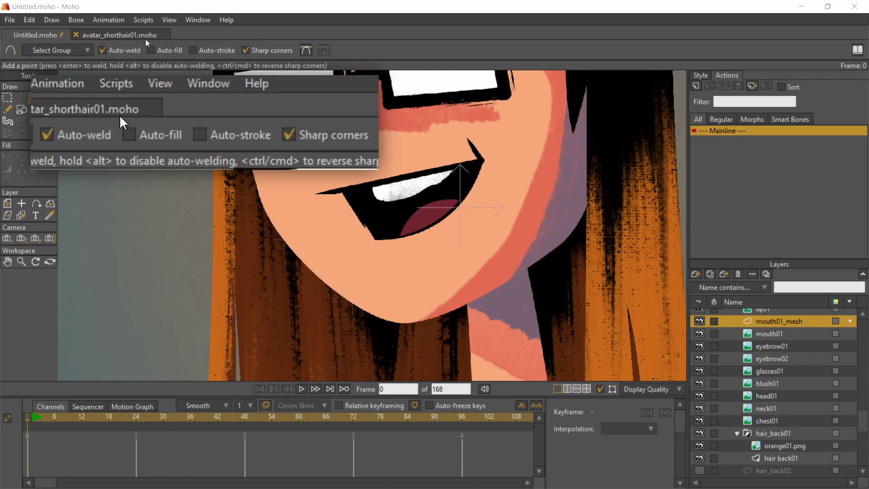
- Trace the mouth outline down the right side, along the lips, closing at the corner
{"action": "left_click_drag", "start_coordinate": [490, 158], "coordinate": [474, 202]}
{"action": "mouse_move", "coordinate": [474, 203]}
{"action": "left_mouse_down"}
{"action": "mouse_move", "coordinate": [447, 229]}
{"action": "mouse_move", "coordinate": [395, 248]}
{"action": "left_mouse_up"}
{"action": "left_click_drag", "start_coordinate": [395, 247], "coordinate": [382, 174]}
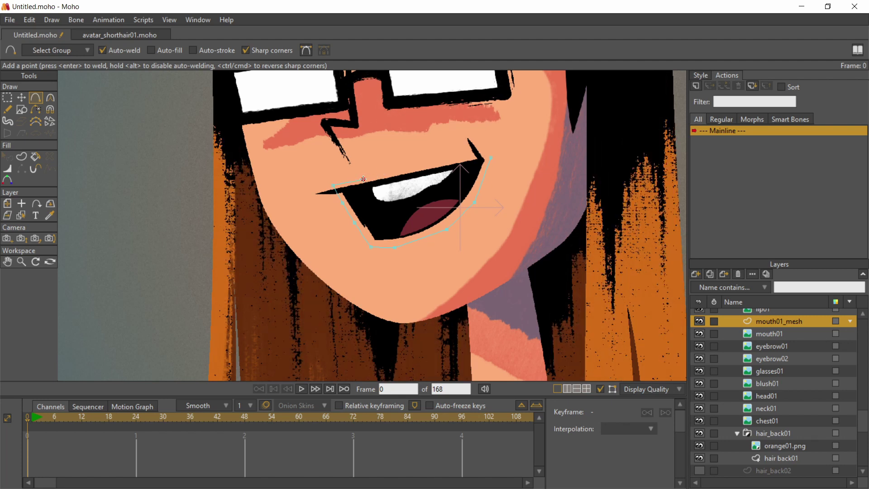
{"action": "left_click", "coordinate": [459, 159]}
{"action": "left_click", "coordinate": [491, 158]}
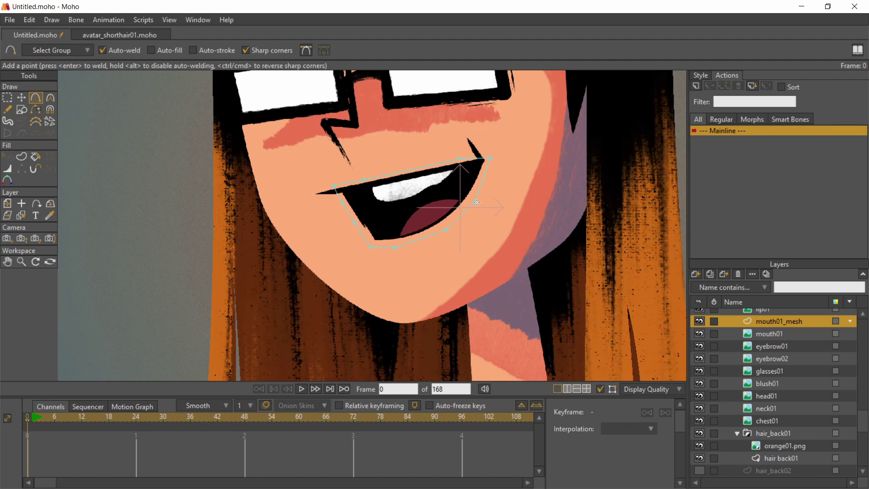
- Add inner curves welded around the tongue and teeth, nudging a point to the teeth edge
{"action": "left_click_drag", "start_coordinate": [475, 202], "coordinate": [459, 195]}
{"action": "left_click", "coordinate": [427, 198]}
{"action": "left_click", "coordinate": [398, 220]}
{"action": "left_click", "coordinate": [394, 247]}
{"action": "left_click_drag", "start_coordinate": [490, 158], "coordinate": [384, 210]}
{"action": "left_click", "coordinate": [427, 198]}
{"action": "left_click", "coordinate": [369, 203]}
{"action": "left_click", "coordinate": [364, 180]}
{"action": "key", "text": "t"}
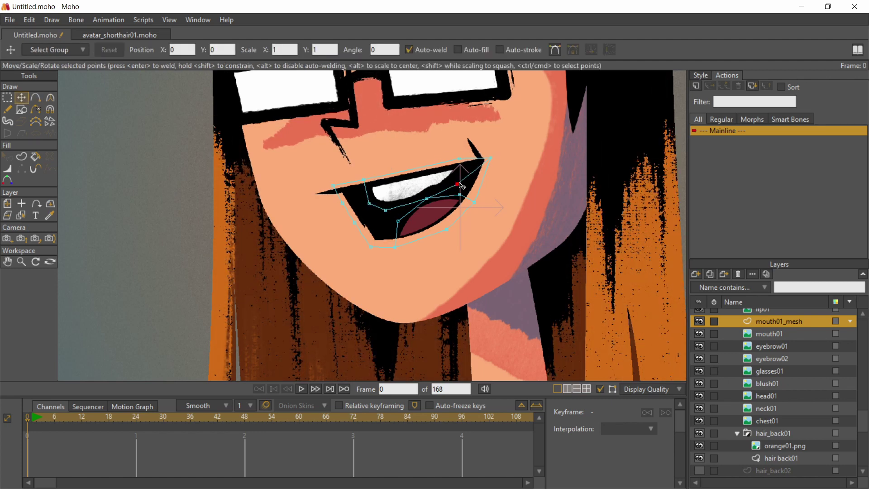
{"action": "left_click_drag", "start_coordinate": [447, 188], "coordinate": [462, 181]}
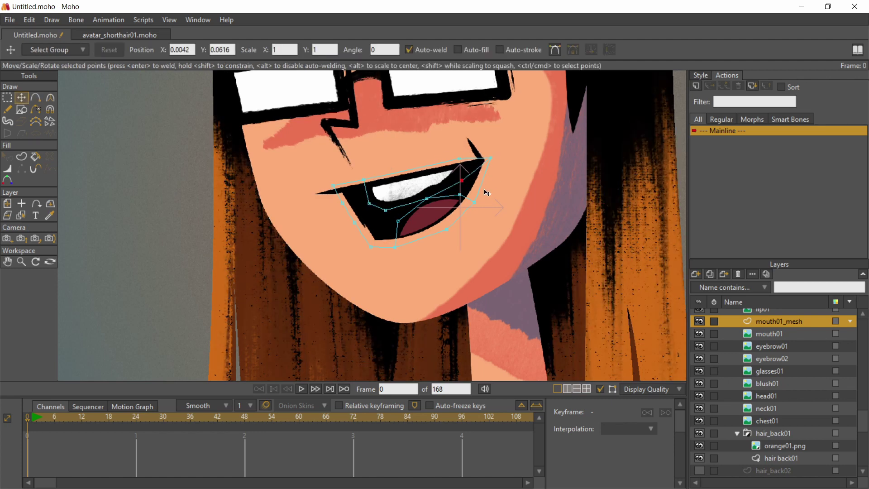
- Lasso all mouth outline points, apply Triangulate 2D Mesh, and hide mouth01_mesh
{"action": "left_click", "coordinate": [7, 98]}
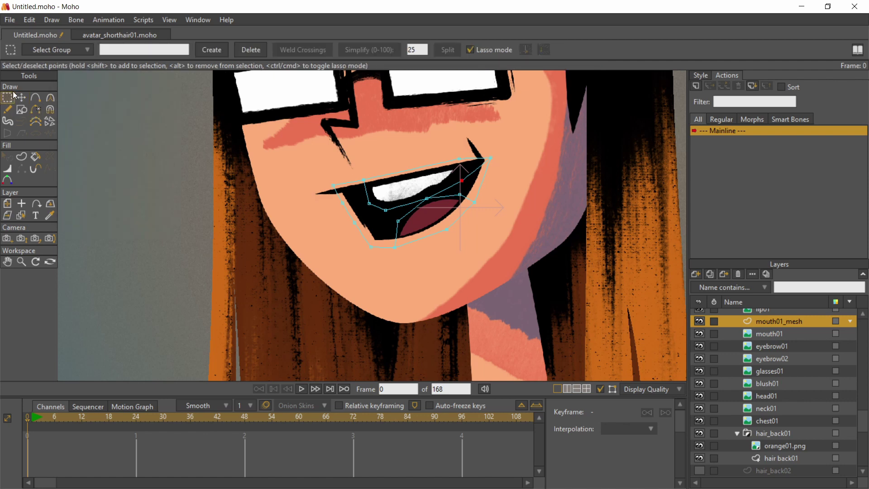
{"action": "mouse_move", "coordinate": [506, 149]}
{"action": "left_mouse_down"}
{"action": "mouse_move", "coordinate": [461, 140]}
{"action": "mouse_move", "coordinate": [380, 268]}
{"action": "mouse_move", "coordinate": [497, 214]}
{"action": "left_mouse_up"}
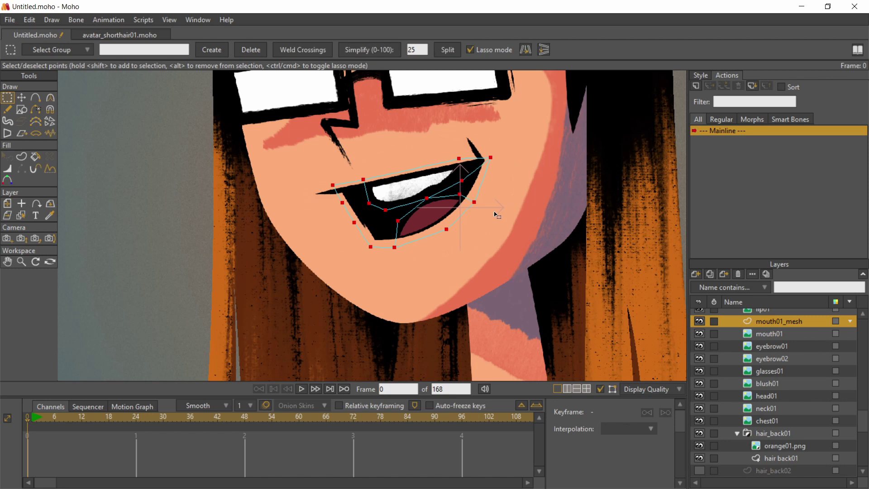
{"action": "left_click", "coordinate": [55, 21]}
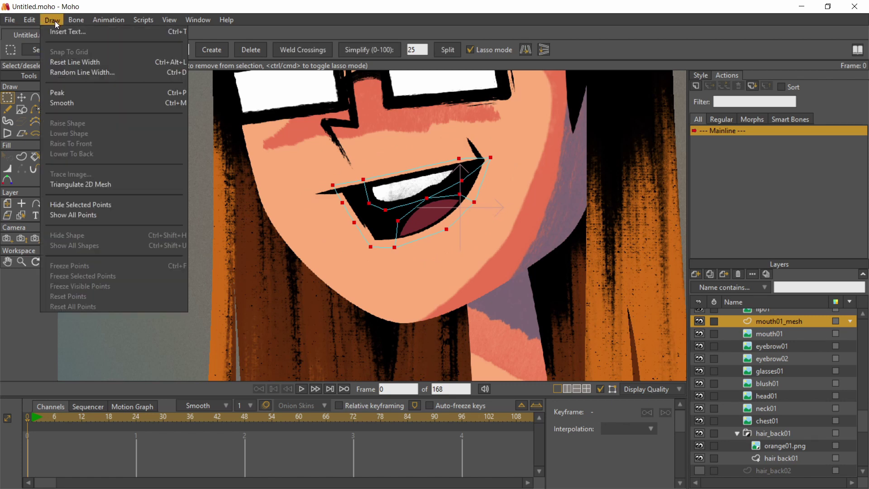
{"action": "left_click", "coordinate": [105, 184]}
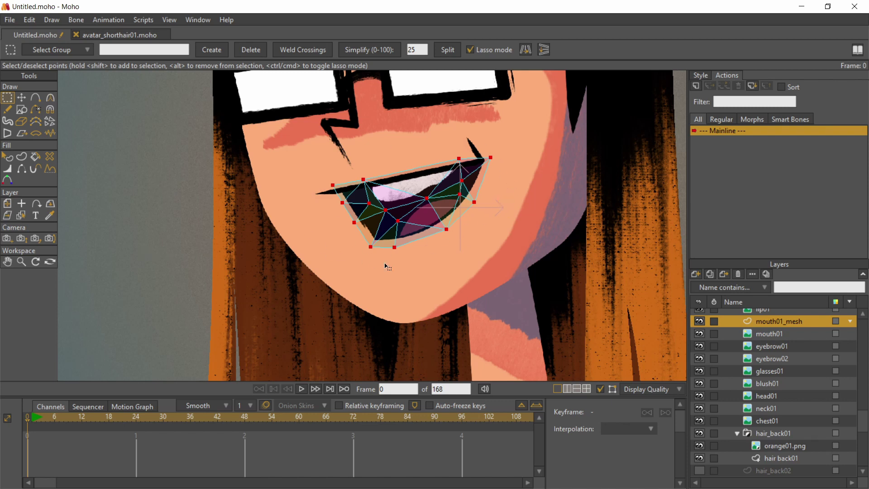
{"action": "left_click", "coordinate": [700, 321]}
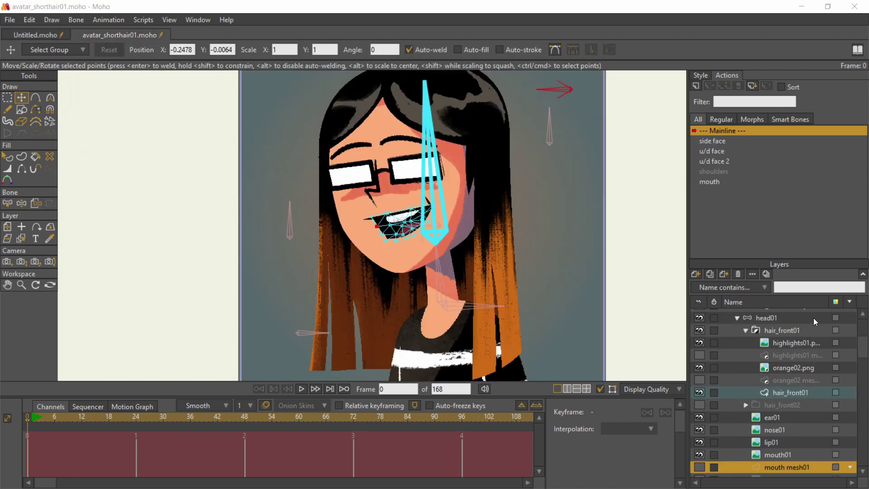
- Inspect the highlights01, orange02 and orange01 mesh layers on the hair
{"action": "left_click", "coordinate": [811, 355]}
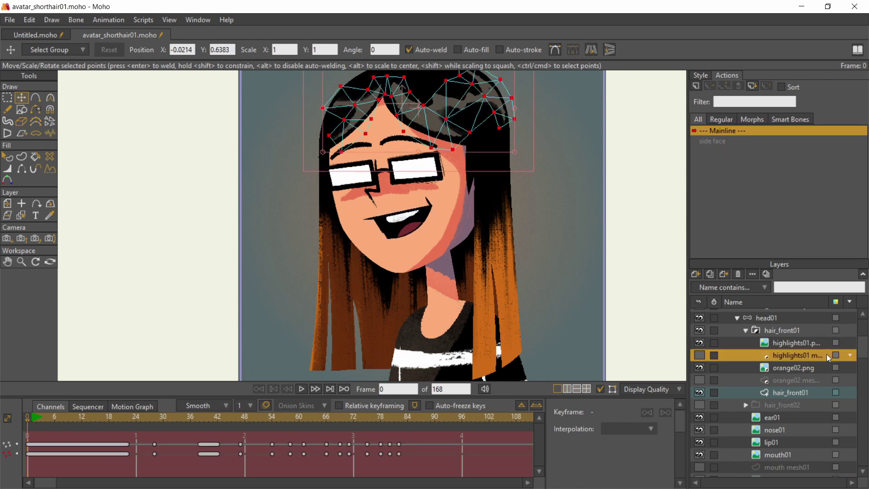
{"action": "left_click_drag", "start_coordinate": [576, 247], "coordinate": [569, 286]}
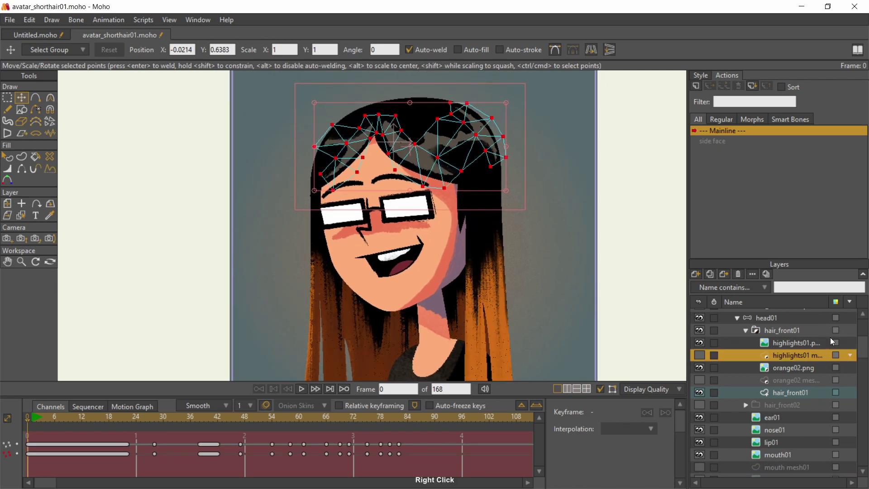
{"action": "left_click", "coordinate": [813, 380]}
{"action": "left_click_drag", "start_coordinate": [576, 248], "coordinate": [587, 154]}
{"action": "left_click_drag", "start_coordinate": [862, 354], "coordinate": [852, 458]}
{"action": "left_click", "coordinate": [803, 431]}
- Inspect the head mesh01, chest mesh01 and mouth mesh01 layers
{"action": "scroll", "coordinate": [865, 455], "scroll_direction": "up", "scroll_amount": 3}
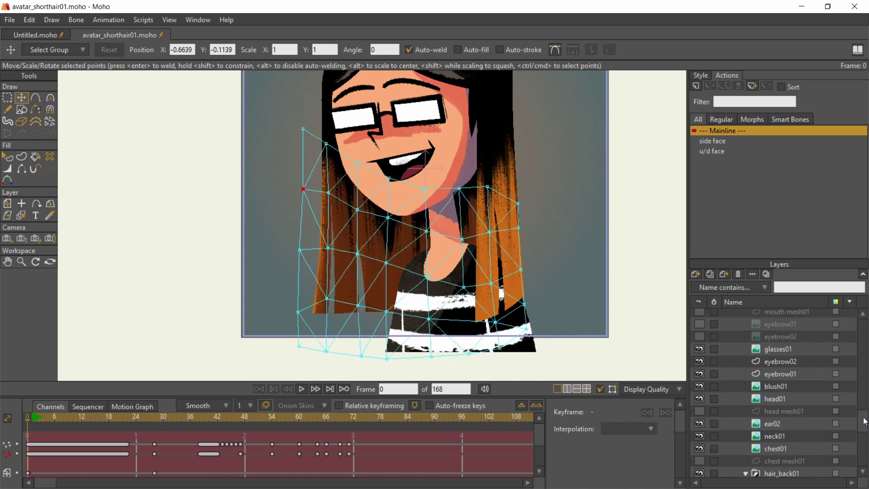
{"action": "left_click", "coordinate": [799, 449]}
{"action": "mouse_move", "coordinate": [580, 258]}
{"action": "left_mouse_down"}
{"action": "mouse_move", "coordinate": [590, 318]}
{"action": "mouse_move", "coordinate": [582, 247]}
{"action": "mouse_move", "coordinate": [581, 258]}
{"action": "left_mouse_up"}
{"action": "scroll", "coordinate": [839, 435], "scroll_direction": "down", "scroll_amount": 3}
{"action": "left_click", "coordinate": [784, 418]}
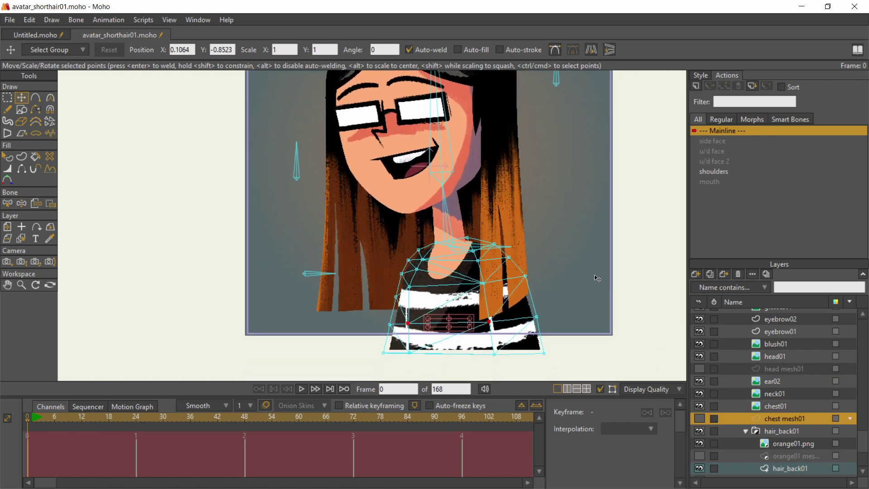
{"action": "scroll", "coordinate": [821, 410], "scroll_direction": "up", "scroll_amount": 4}
{"action": "left_click", "coordinate": [821, 410]}
- Confirm mouth mesh01 as the smart warp layer in the mouth01 layer settings
{"action": "double_click", "coordinate": [818, 399]}
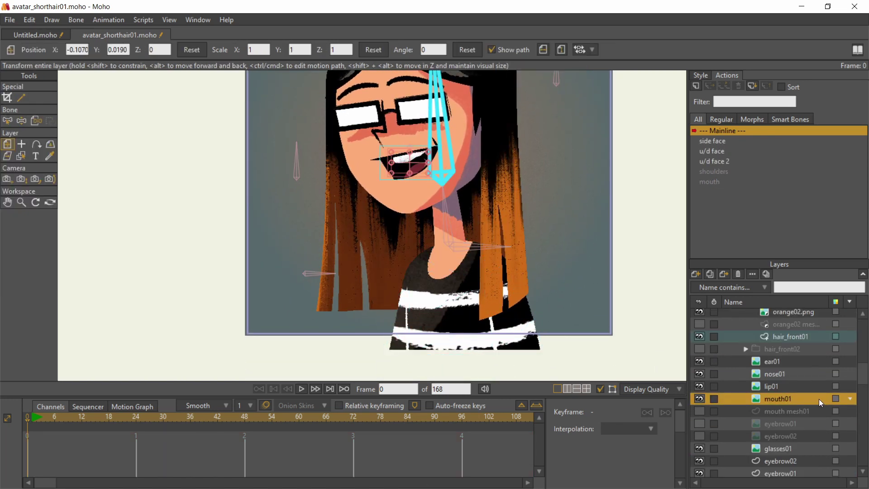
{"action": "left_click", "coordinate": [467, 62]}
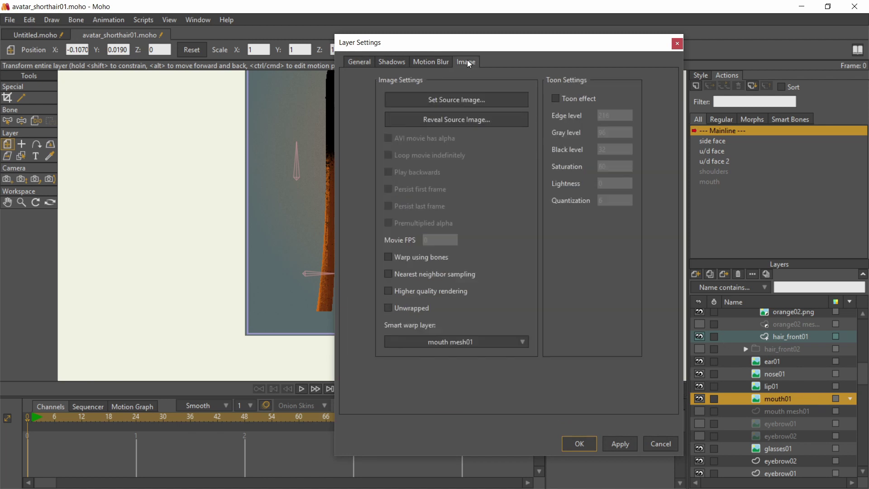
{"action": "left_click", "coordinate": [516, 343]}
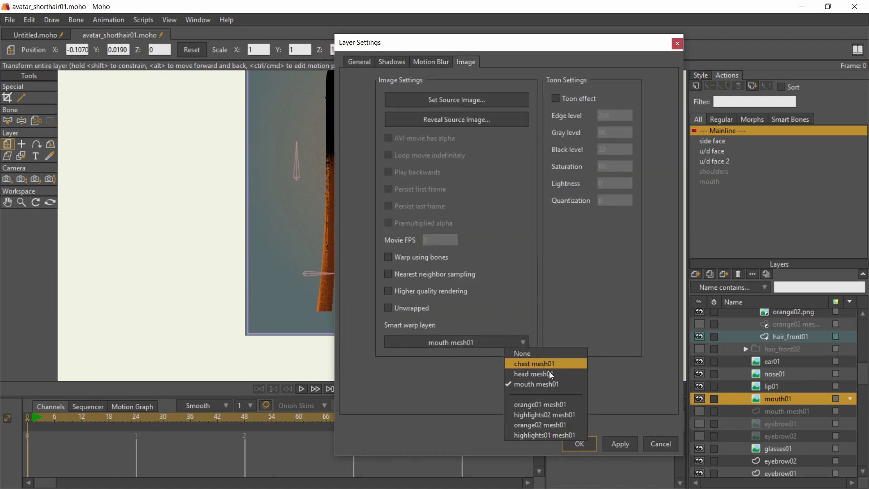
{"action": "left_click", "coordinate": [554, 384]}
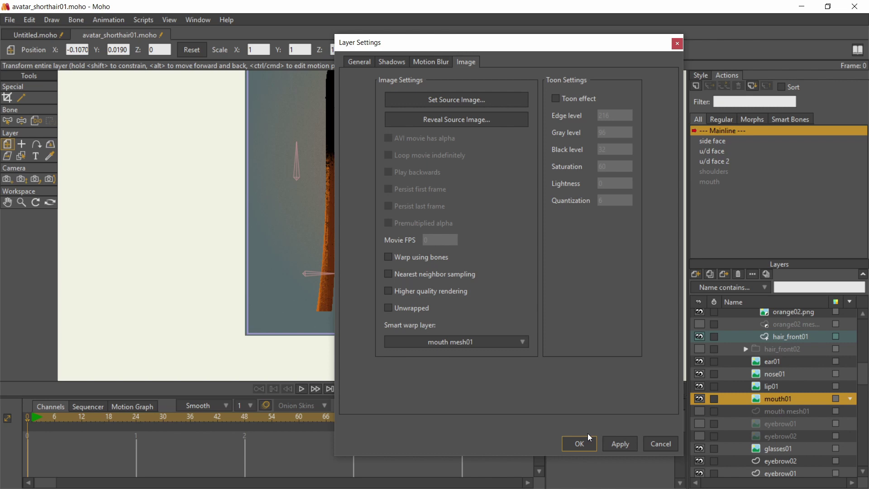
{"action": "key", "text": "Return"}
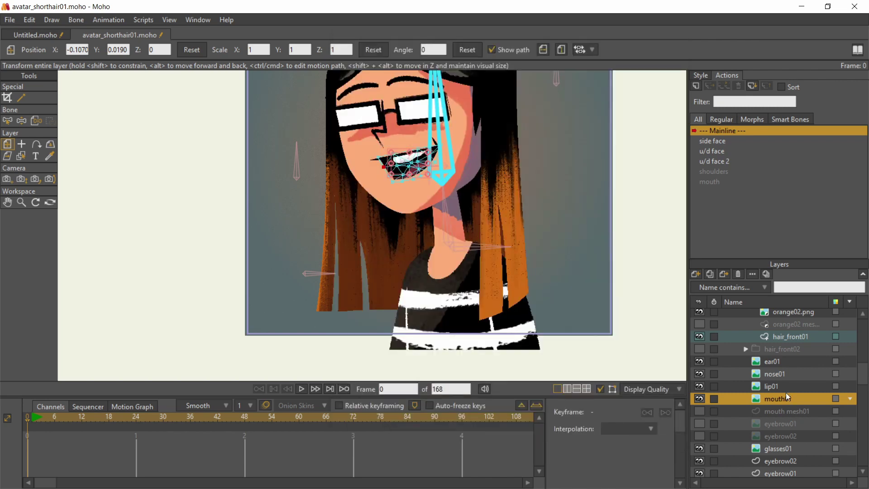
- Select the mouth mesh01 layer, try moving several mesh points, then undo the moves
{"action": "left_click", "coordinate": [786, 411]}
{"action": "scroll", "coordinate": [443, 182], "scroll_direction": "up", "scroll_amount": 5}
{"action": "left_click_drag", "start_coordinate": [444, 183], "coordinate": [443, 276]}
{"action": "key", "text": "t"}
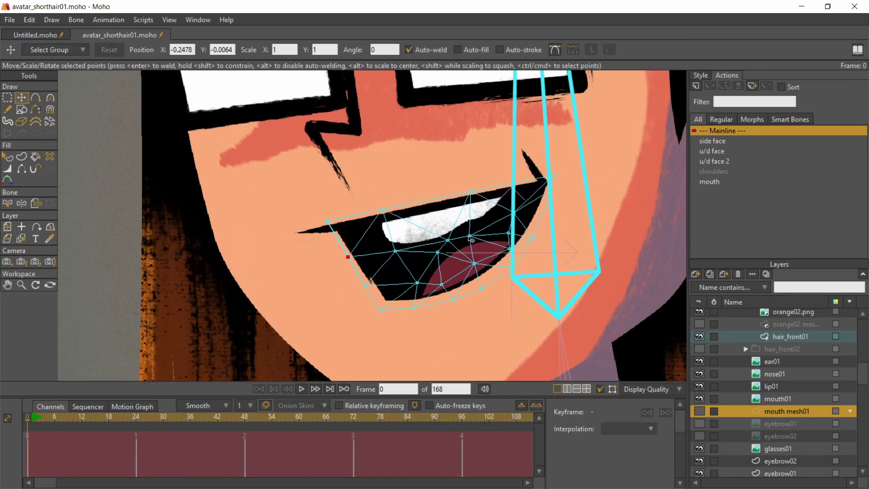
{"action": "mouse_move", "coordinate": [469, 236]}
{"action": "left_mouse_down"}
{"action": "mouse_move", "coordinate": [488, 230]}
{"action": "mouse_move", "coordinate": [479, 231]}
{"action": "left_mouse_up"}
{"action": "left_click_drag", "start_coordinate": [474, 264], "coordinate": [487, 266]}
{"action": "left_click_drag", "start_coordinate": [437, 252], "coordinate": [450, 275]}
{"action": "left_click_drag", "start_coordinate": [506, 276], "coordinate": [558, 264]}
{"action": "left_click_drag", "start_coordinate": [454, 299], "coordinate": [435, 311]}
{"action": "key", "text": "ctrl+z"}
{"action": "key", "text": "ctrl+z"}
{"action": "key", "text": "ctrl+z"}
{"action": "key", "text": "ctrl+z"}
{"action": "key", "text": "ctrl+z"}
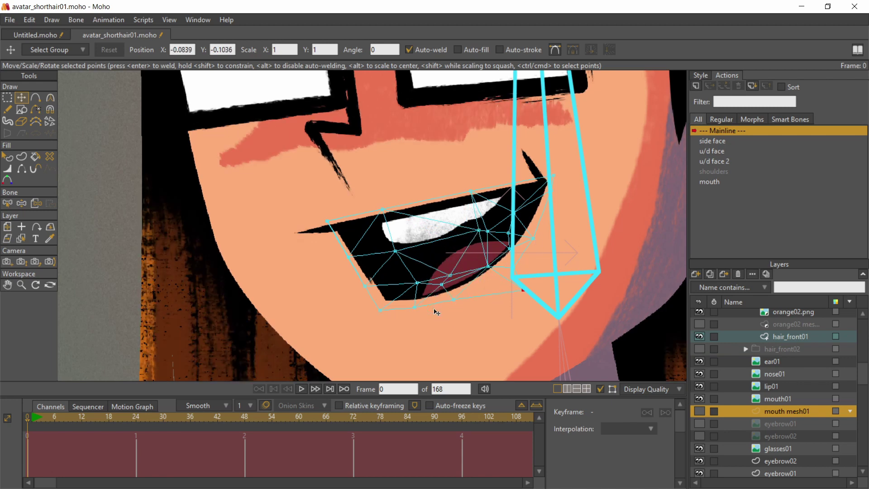
- At frame 165, pull the upper lip points up and lower points down to open the mouth
{"action": "left_click_drag", "start_coordinate": [52, 483], "coordinate": [99, 483]}
{"action": "left_click", "coordinate": [293, 417]}
{"action": "left_click_drag", "start_coordinate": [490, 231], "coordinate": [492, 250]}
{"action": "left_click_drag", "start_coordinate": [449, 241], "coordinate": [464, 265]}
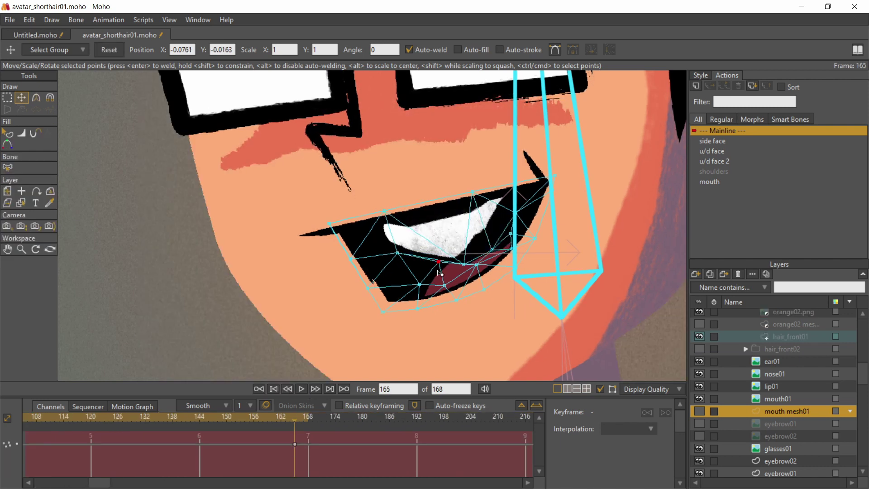
{"action": "left_click_drag", "start_coordinate": [473, 192], "coordinate": [464, 128]}
{"action": "left_click_drag", "start_coordinate": [385, 211], "coordinate": [371, 131]}
{"action": "left_click_drag", "start_coordinate": [485, 289], "coordinate": [491, 325]}
{"action": "left_click_drag", "start_coordinate": [457, 299], "coordinate": [459, 356]}
{"action": "left_click_drag", "start_coordinate": [418, 309], "coordinate": [411, 348]}
{"action": "left_click_drag", "start_coordinate": [535, 239], "coordinate": [570, 243]}
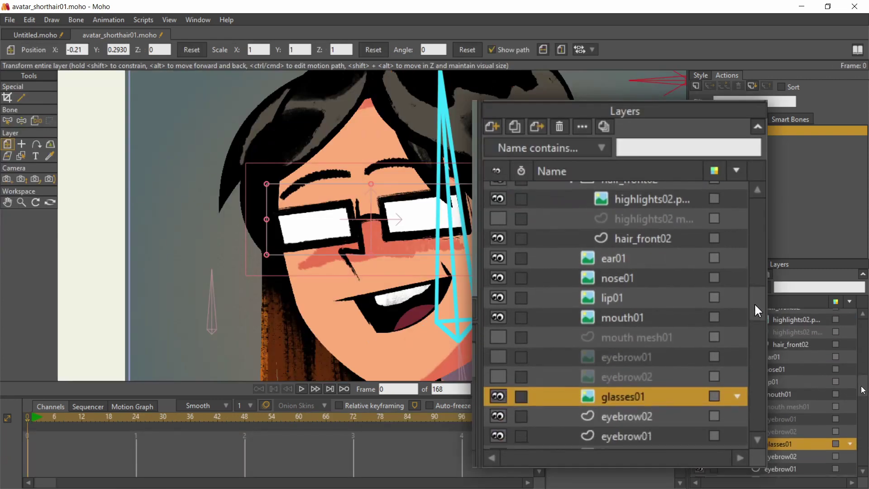
{"action": "scroll", "coordinate": [841, 401], "scroll_direction": "down", "scroll_amount": 2}
- Select the eyebrow01 layer and its eyebrow shape
{"action": "left_click", "coordinate": [796, 422]}
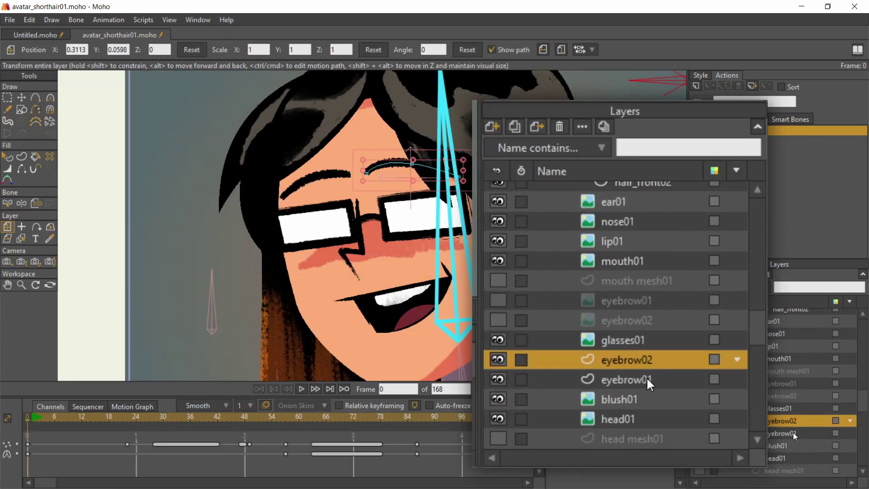
{"action": "left_click", "coordinate": [798, 433]}
{"action": "left_click", "coordinate": [798, 421]}
{"action": "left_click", "coordinate": [781, 431]}
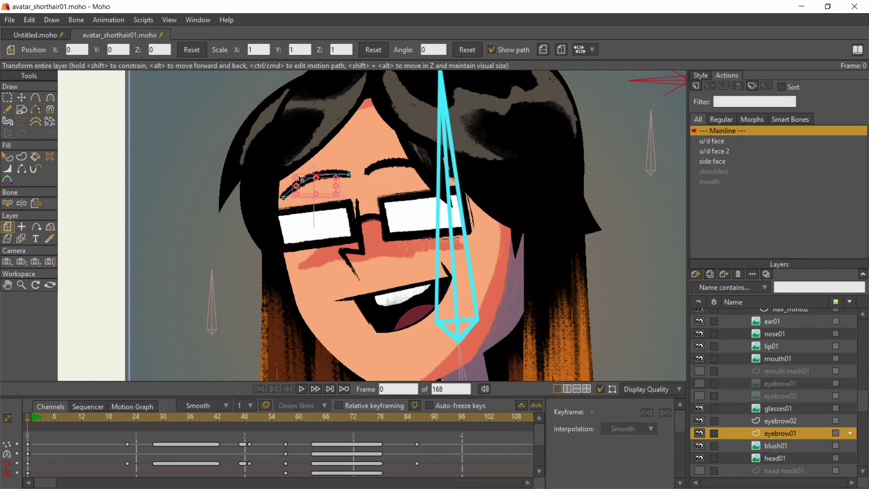
{"action": "scroll", "coordinate": [298, 177], "scroll_direction": "up", "scroll_amount": 5}
{"action": "key", "text": "g"}
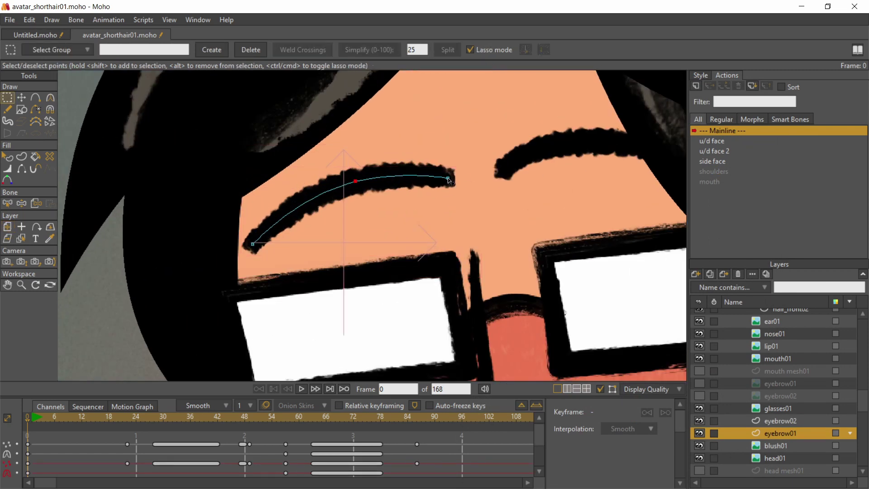
{"action": "left_click", "coordinate": [448, 179]}
{"action": "left_click", "coordinate": [356, 181]}
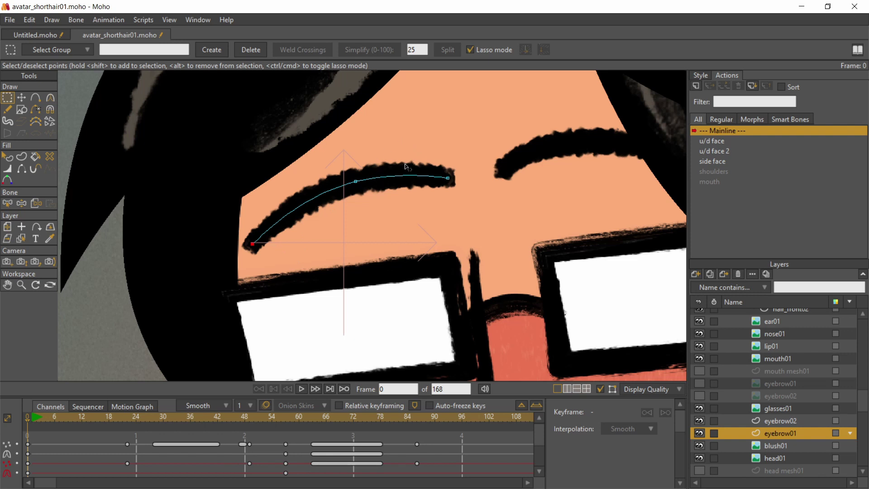
{"action": "left_click", "coordinate": [12, 157]}
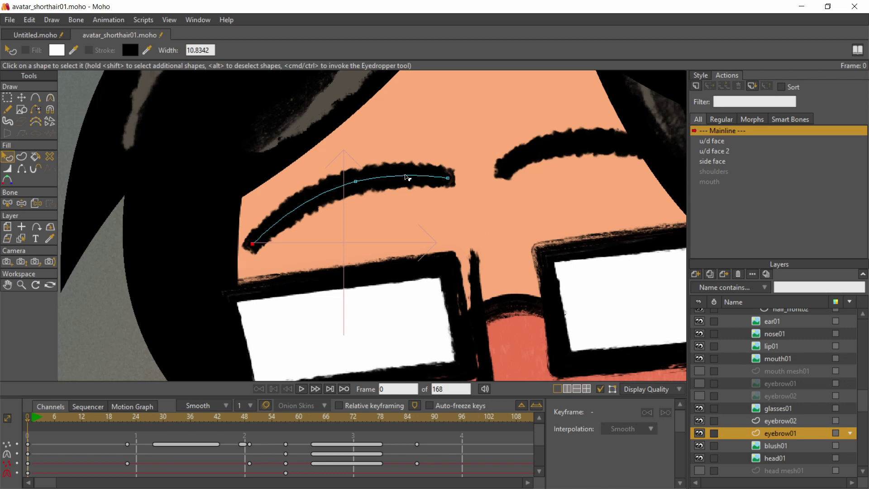
{"action": "left_click", "coordinate": [441, 177]}
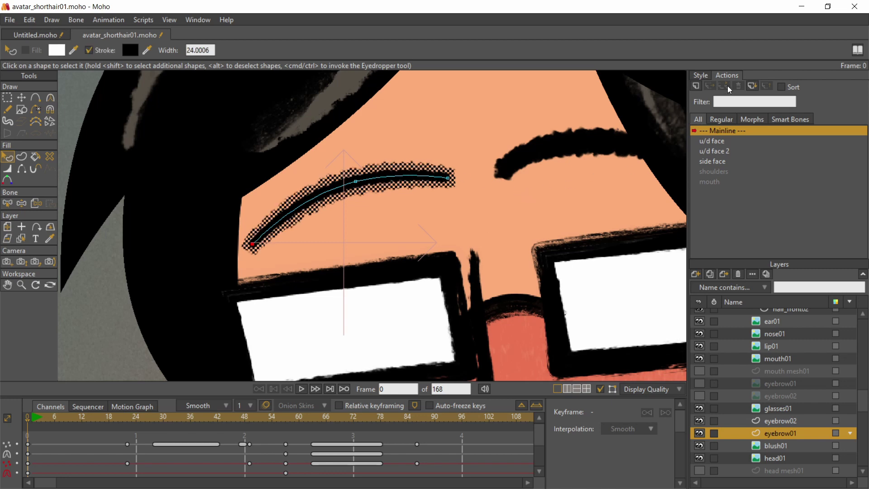
- Try a red stroke and another brush, then reduce the middle point's line width to 50 percent
{"action": "left_click", "coordinate": [702, 76]}
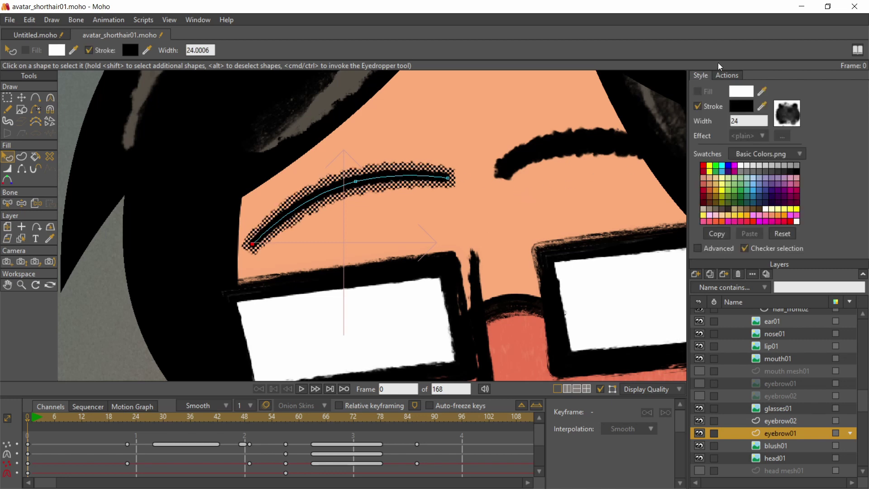
{"action": "scroll", "coordinate": [743, 122], "scroll_direction": "up", "scroll_amount": 16}
{"action": "scroll", "coordinate": [744, 122], "scroll_direction": "down", "scroll_amount": 4}
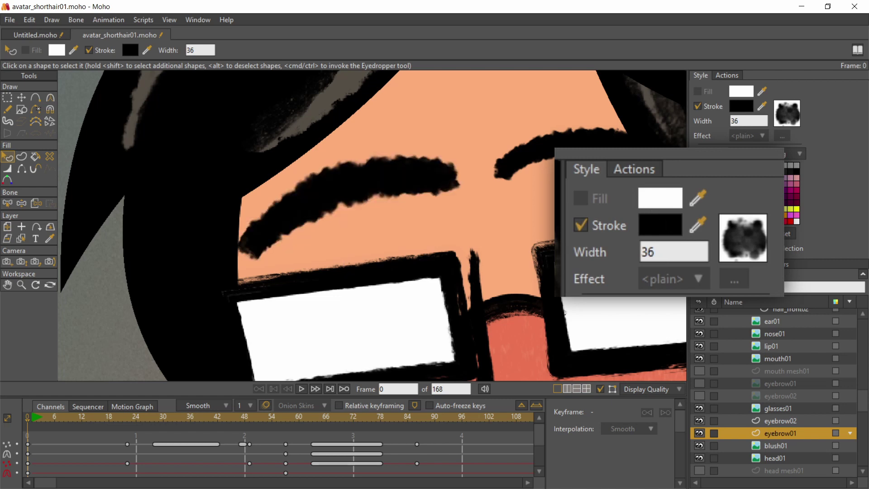
{"action": "left_click", "coordinate": [740, 106]}
{"action": "left_click", "coordinate": [589, 173]}
{"action": "left_click", "coordinate": [631, 304]}
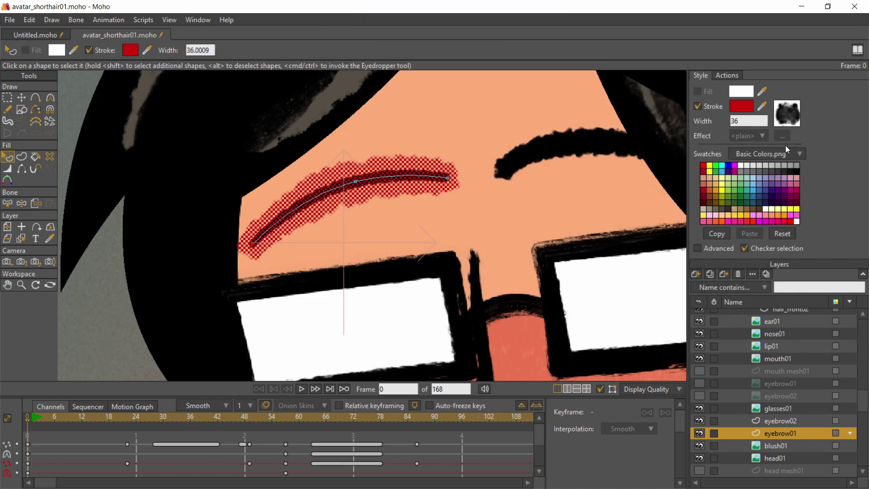
{"action": "left_click", "coordinate": [787, 113]}
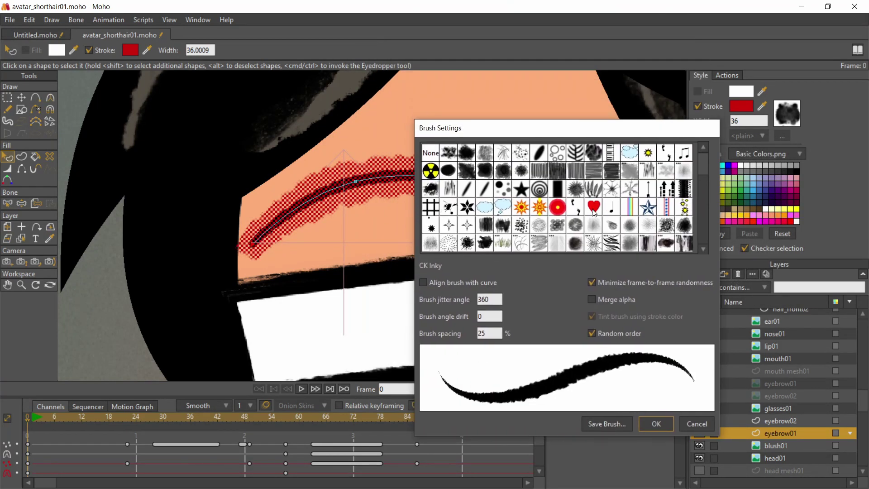
{"action": "left_click", "coordinate": [594, 209]}
{"action": "left_click", "coordinate": [654, 425]}
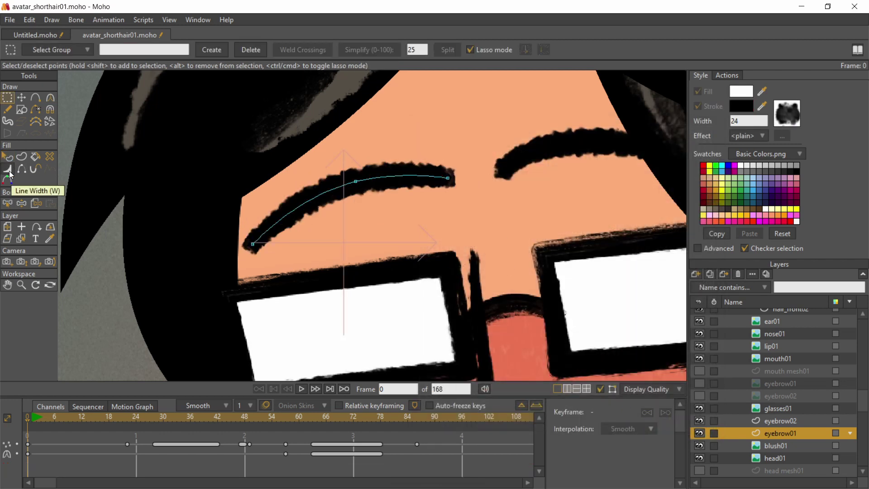
{"action": "left_click", "coordinate": [8, 170]}
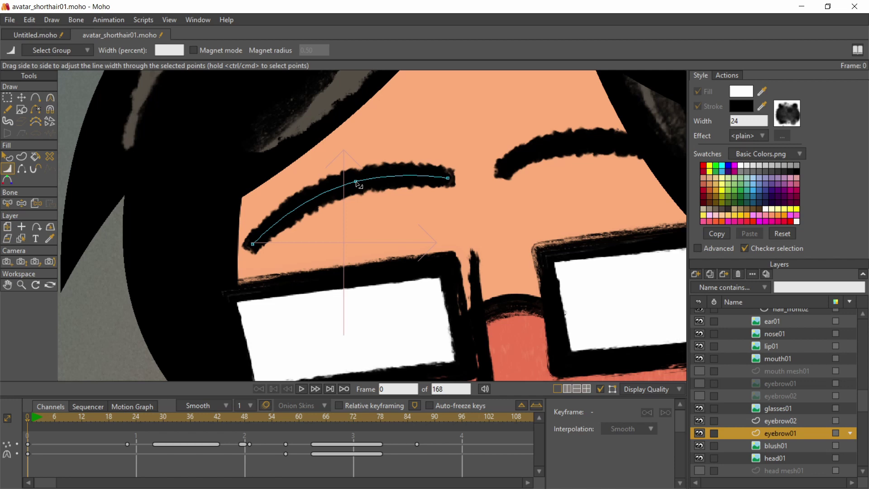
{"action": "mouse_move", "coordinate": [357, 183]}
{"action": "left_mouse_down"}
{"action": "mouse_move", "coordinate": [409, 285]}
{"action": "mouse_move", "coordinate": [362, 181]}
{"action": "mouse_move", "coordinate": [337, 68]}
{"action": "mouse_move", "coordinate": [410, 206]}
{"action": "mouse_move", "coordinate": [349, 151]}
{"action": "mouse_move", "coordinate": [344, 133]}
{"action": "left_mouse_up"}
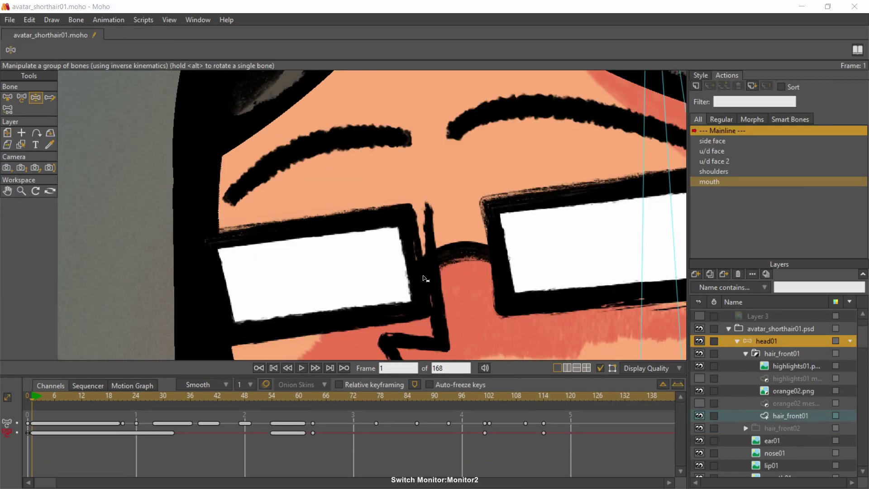
- Zoom out to the whole character and tilt the head with the head and neck bones
{"action": "scroll", "coordinate": [426, 278], "scroll_direction": "down", "scroll_amount": 10}
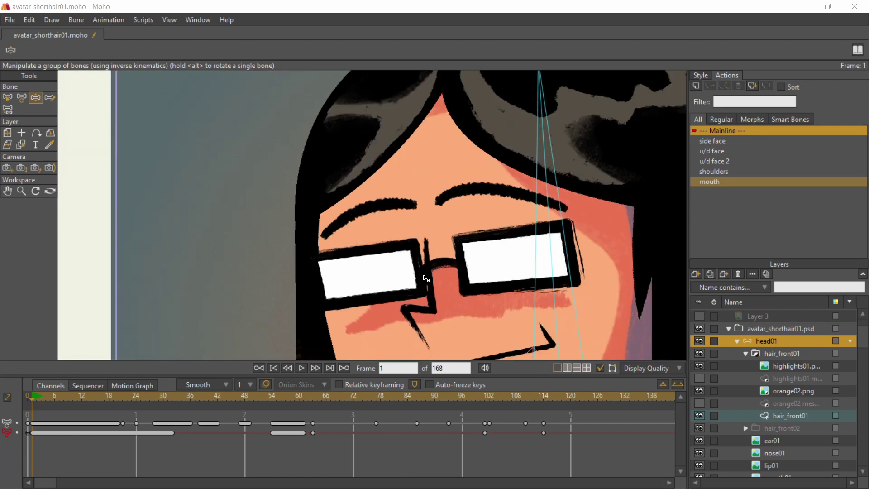
{"action": "left_click_drag", "start_coordinate": [426, 278], "coordinate": [361, 184]}
{"action": "scroll", "coordinate": [360, 184], "scroll_direction": "down", "scroll_amount": 2}
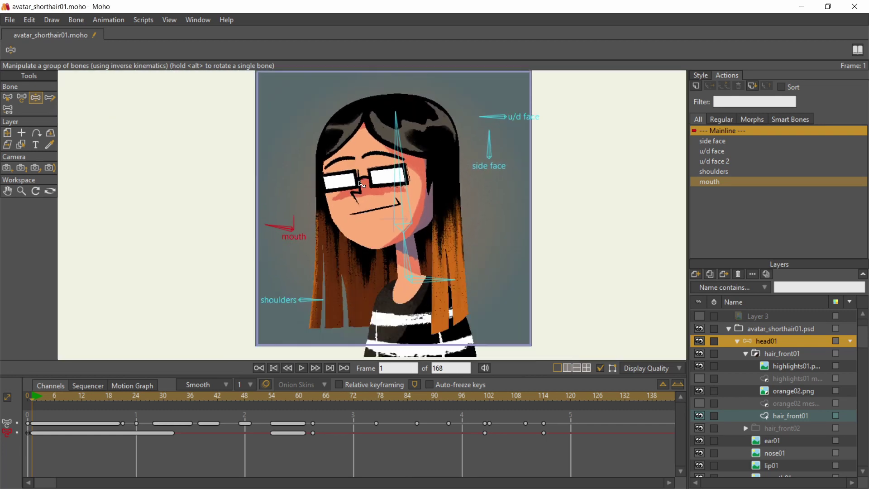
{"action": "left_click", "coordinate": [402, 199]}
{"action": "left_click_drag", "start_coordinate": [401, 195], "coordinate": [401, 195]}
{"action": "left_click_drag", "start_coordinate": [405, 247], "coordinate": [423, 208]}
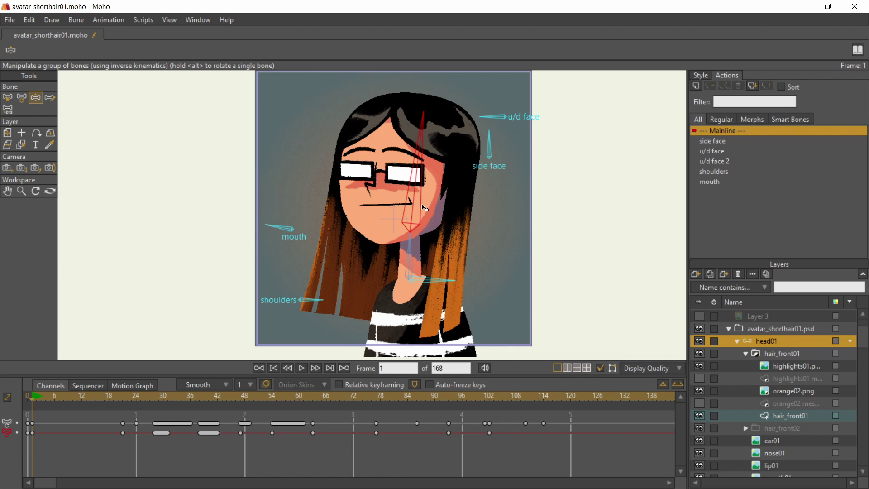
- Rotate the mouth, side face and u/d face bones, then select the shoulders bone
{"action": "left_click_drag", "start_coordinate": [283, 230], "coordinate": [304, 212]}
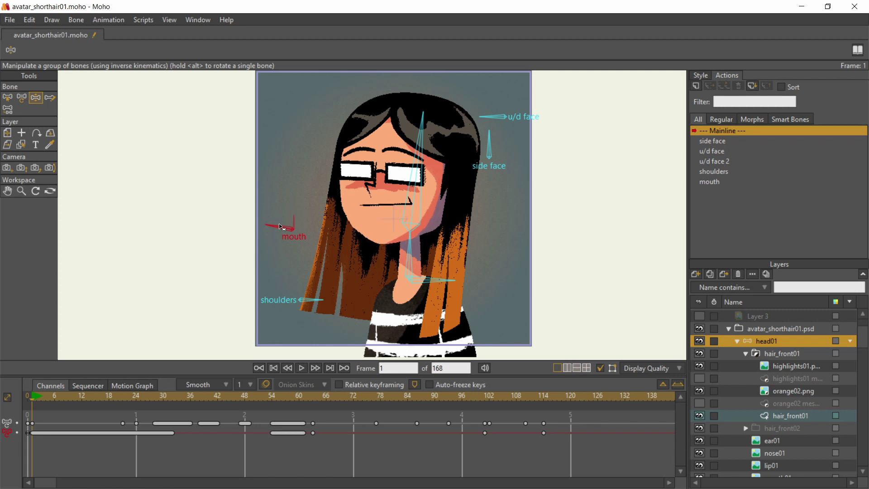
{"action": "left_click_drag", "start_coordinate": [490, 154], "coordinate": [516, 155]}
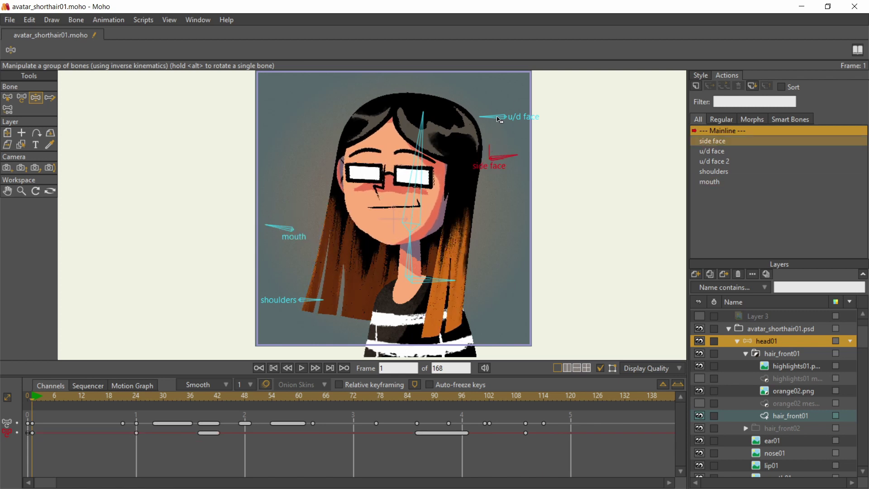
{"action": "left_click_drag", "start_coordinate": [500, 119], "coordinate": [500, 116]}
{"action": "left_click", "coordinate": [315, 301]}
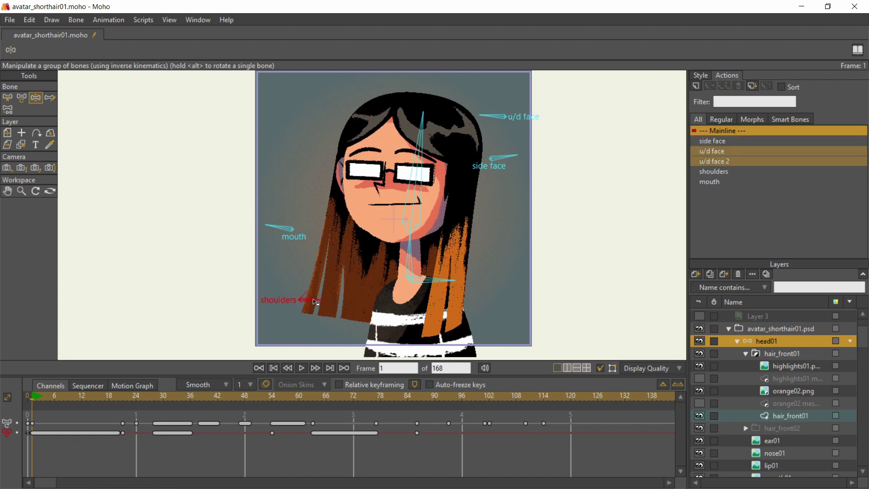